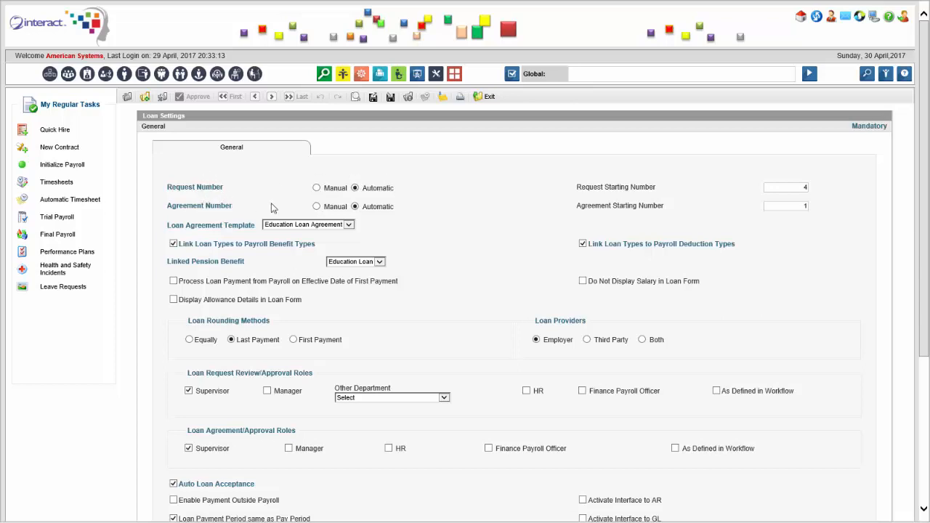
Step: Enable processing the loan payment from payroll on the first payment's effective date and displaying allowance details in the loan form
{"action": "scroll", "coordinate": [692, 215], "scroll_direction": "down", "scroll_amount": 1}
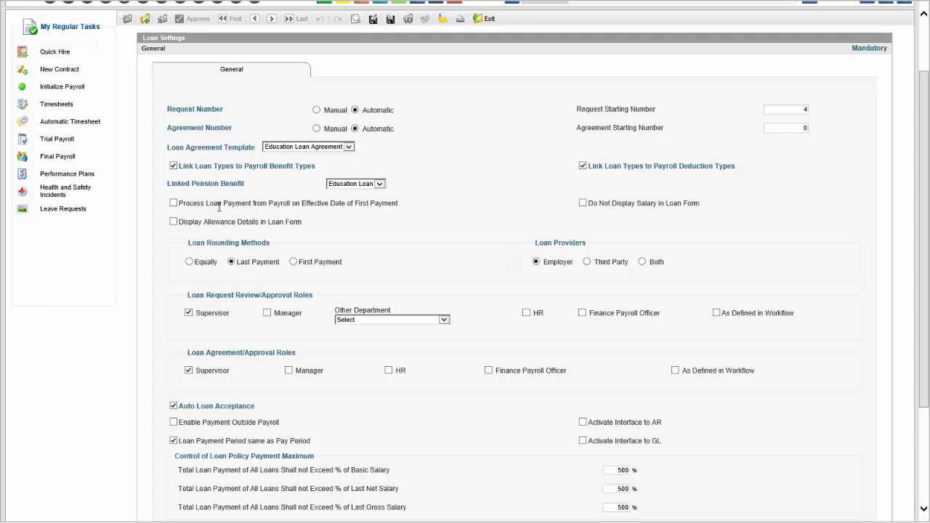
{"action": "left_click", "coordinate": [173, 204]}
{"action": "left_click", "coordinate": [583, 204]}
{"action": "left_click", "coordinate": [583, 203]}
Step: Try the Third Party and Both loan provider options and restore Employer
{"action": "left_click", "coordinate": [588, 264]}
{"action": "left_click", "coordinate": [642, 263]}
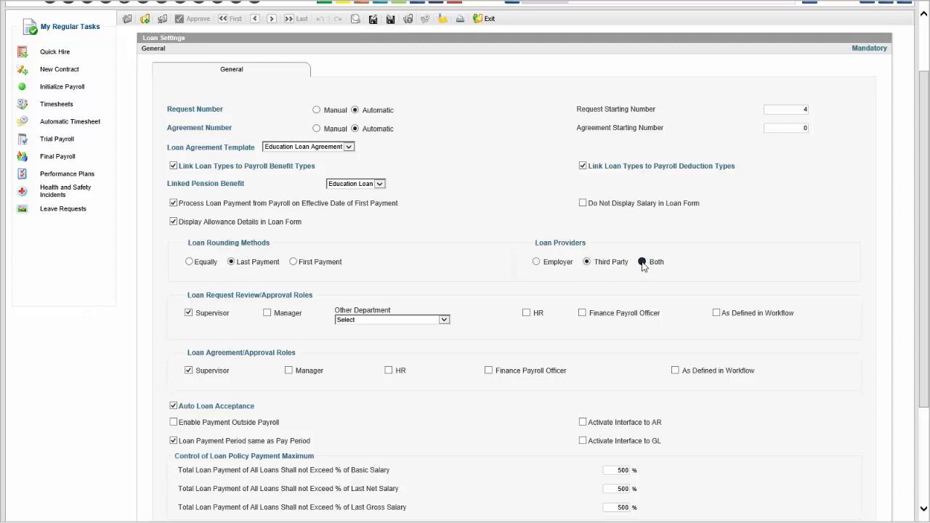
{"action": "left_click", "coordinate": [538, 263]}
Step: Turn off Auto Loan Acceptance, enable payment outside payroll, and activate the interfaces to AR and GL
{"action": "scroll", "coordinate": [285, 309], "scroll_direction": "down", "scroll_amount": 1}
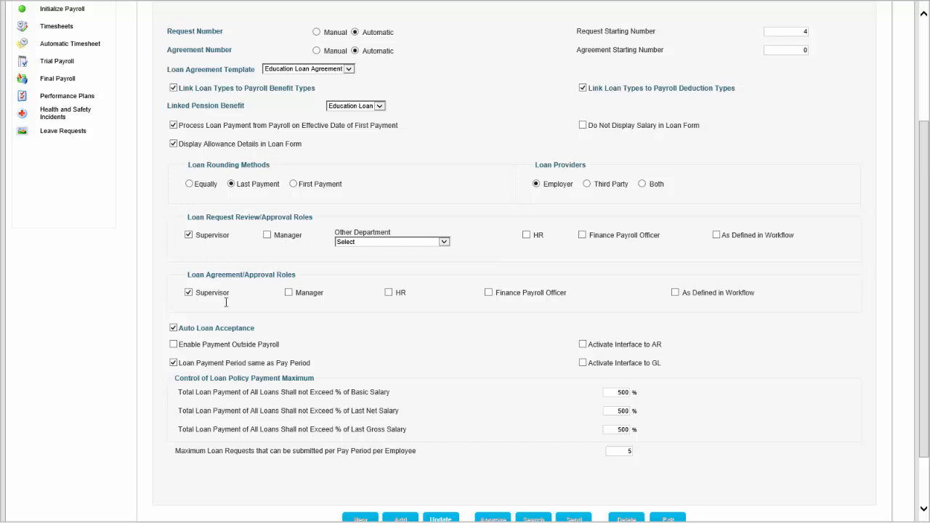
{"action": "left_click", "coordinate": [173, 330]}
{"action": "left_click", "coordinate": [175, 347]}
{"action": "left_click", "coordinate": [583, 344]}
{"action": "left_click", "coordinate": [583, 363]}
Step: Set the maximum total loan payment of all loans to 800% of last net salary
{"action": "double_click", "coordinate": [622, 392]}
{"action": "double_click", "coordinate": [624, 411]}
{"action": "type", "text": "800"}
{"action": "triple_click", "coordinate": [226, 455]}
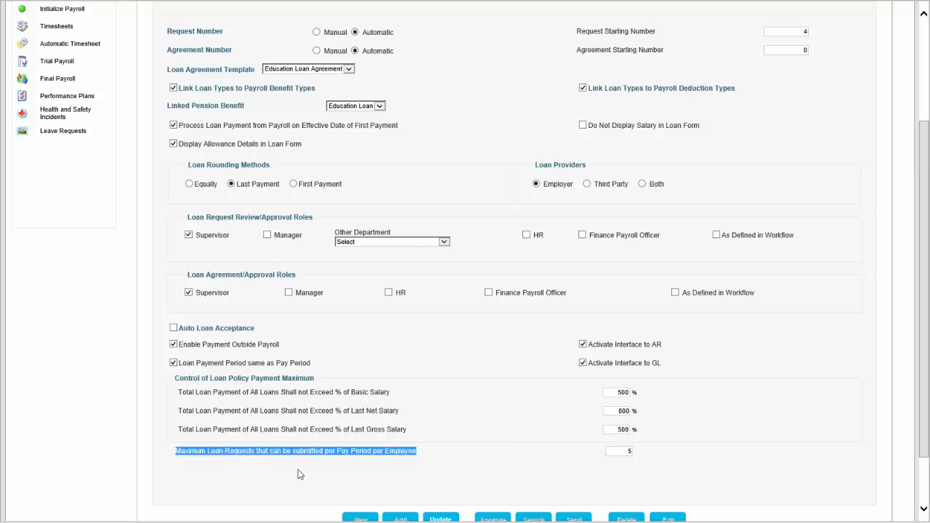
{"action": "left_click", "coordinate": [405, 467]}
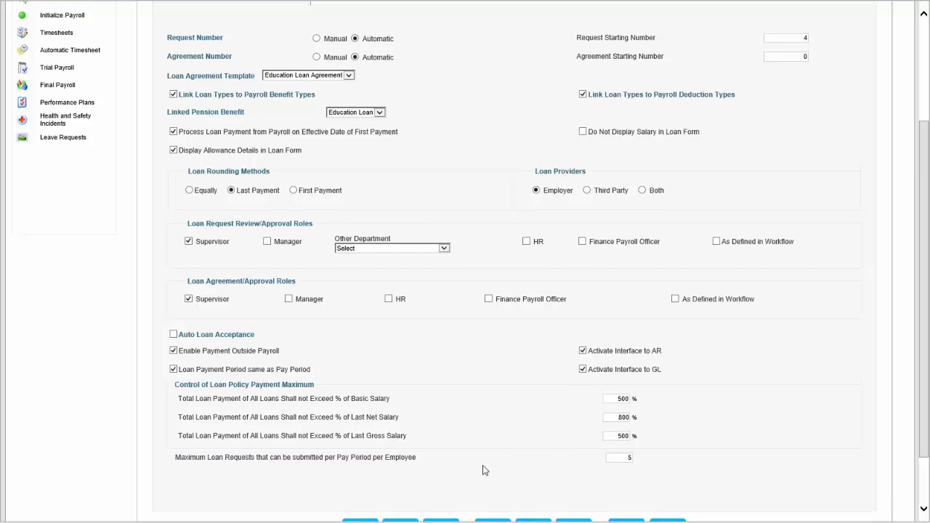
Step: Search for "loan agr" to reach the loan agreement templates and open the Education Loan Agreement template
{"action": "scroll", "coordinate": [483, 465], "scroll_direction": "up", "scroll_amount": 3}
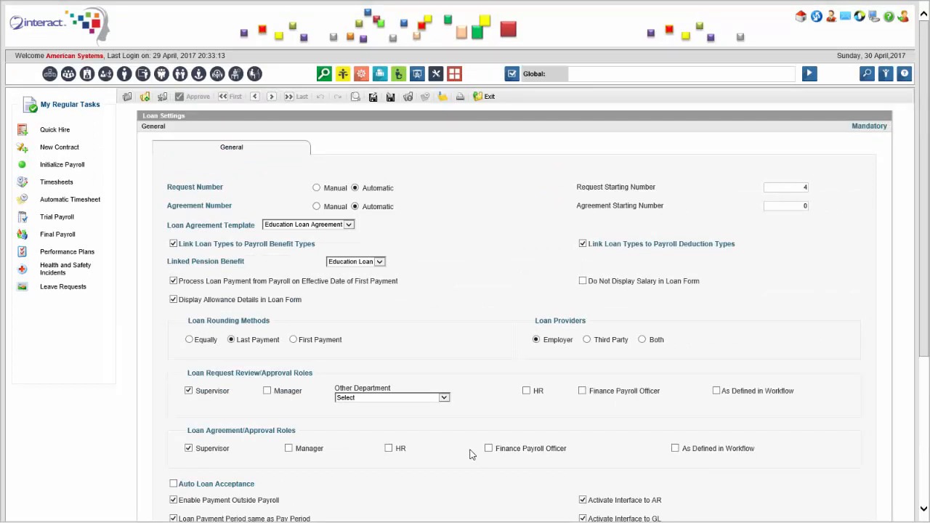
{"action": "left_click", "coordinate": [639, 73]}
{"action": "type", "text": "loan agr"}
{"action": "key", "text": "Return"}
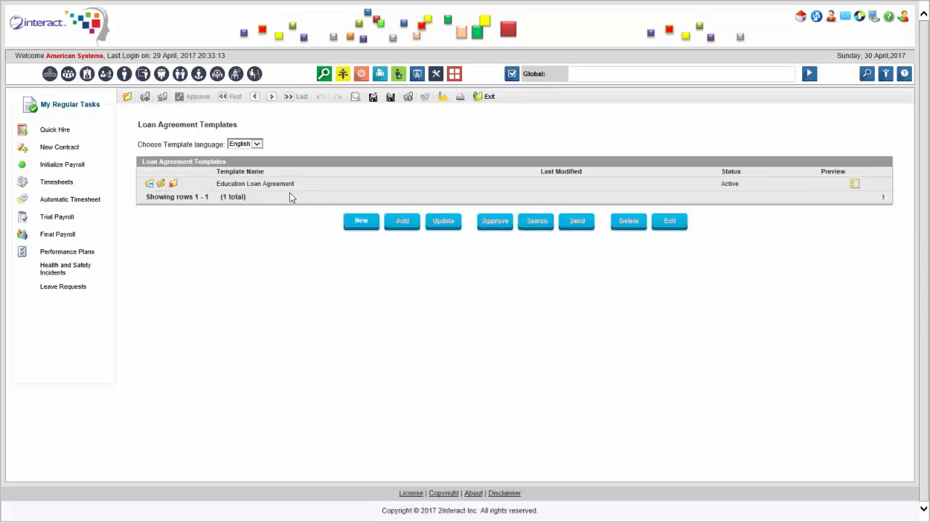
{"action": "left_click", "coordinate": [258, 187]}
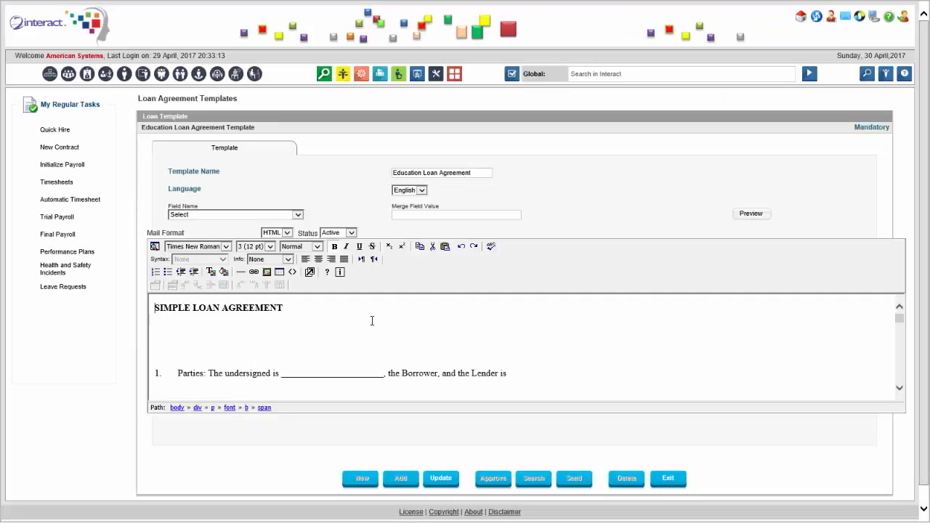
Step: Examine the Education Loan Agreement template's text and the merge fields available for it
{"action": "scroll", "coordinate": [372, 322], "scroll_direction": "down", "scroll_amount": 4}
{"action": "scroll", "coordinate": [372, 322], "scroll_direction": "down", "scroll_amount": 10}
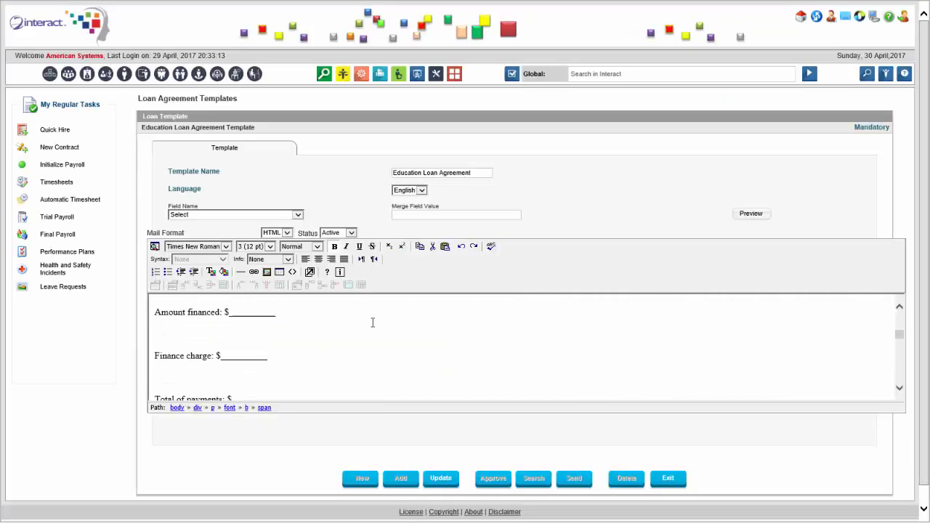
{"action": "scroll", "coordinate": [373, 322], "scroll_direction": "down", "scroll_amount": 3}
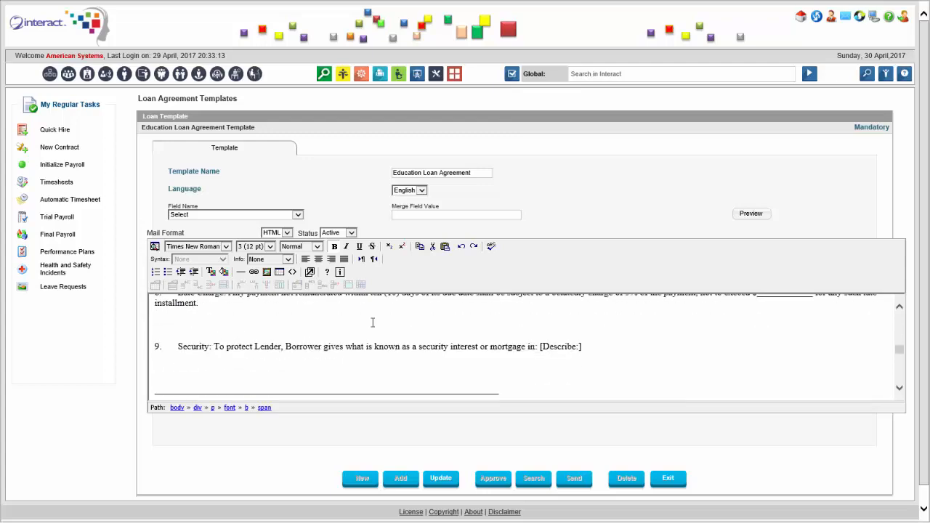
{"action": "left_click", "coordinate": [245, 215]}
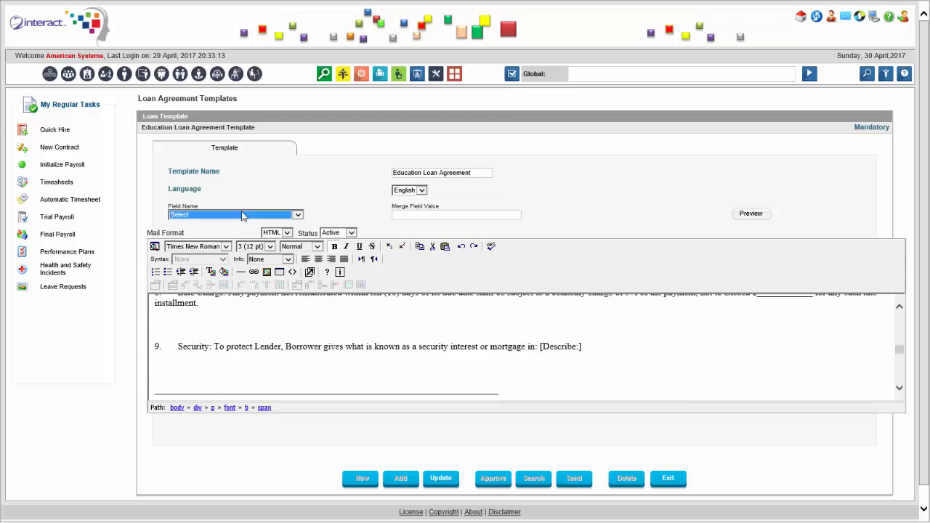
{"action": "left_click_drag", "start_coordinate": [300, 245], "coordinate": [311, 362]}
{"action": "left_click", "coordinate": [342, 180]}
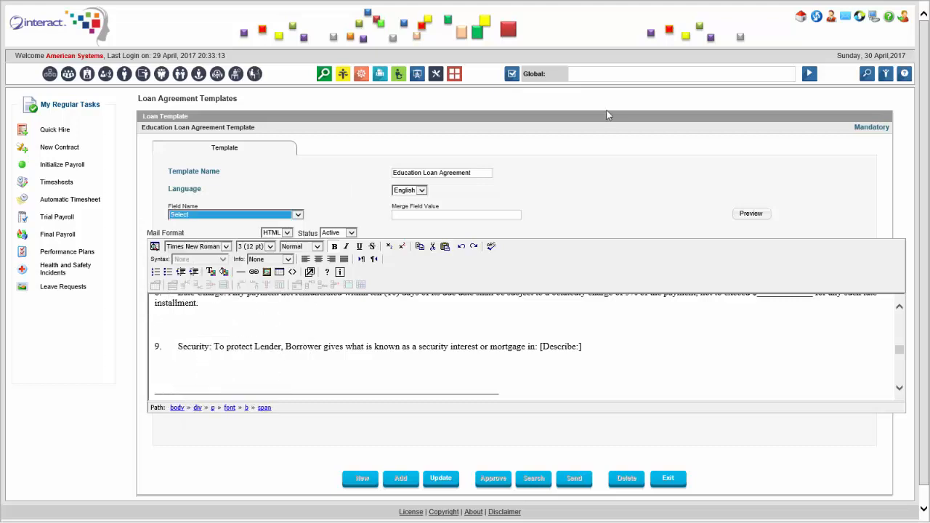
Step: Open the Education Loan policy definition and limit the loan payment to 150% of last gross salary
{"action": "left_click", "coordinate": [621, 73]}
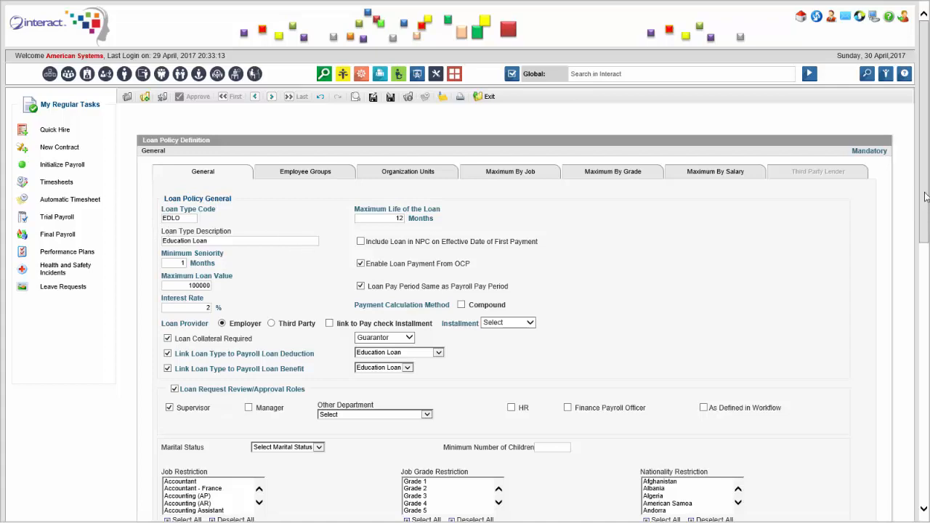
{"action": "left_click_drag", "start_coordinate": [925, 192], "coordinate": [924, 286]}
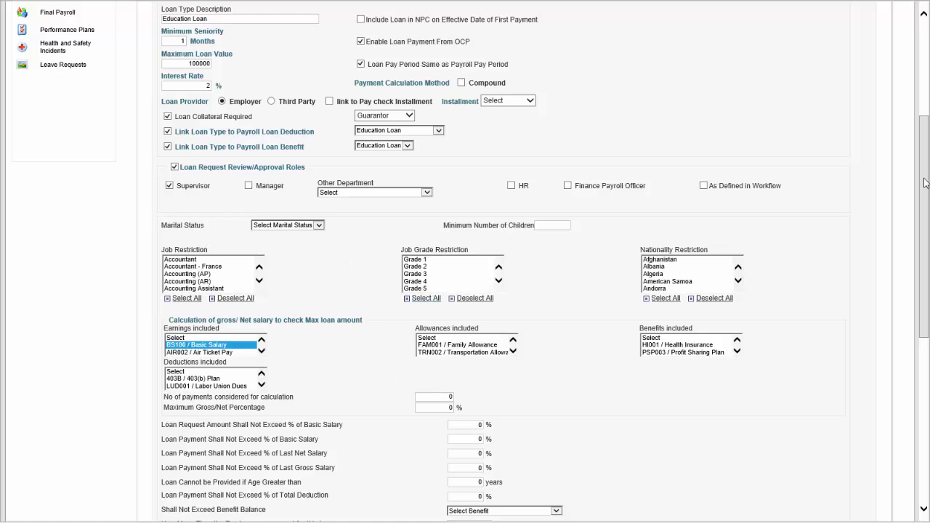
{"action": "left_click_drag", "start_coordinate": [925, 187], "coordinate": [927, 272]}
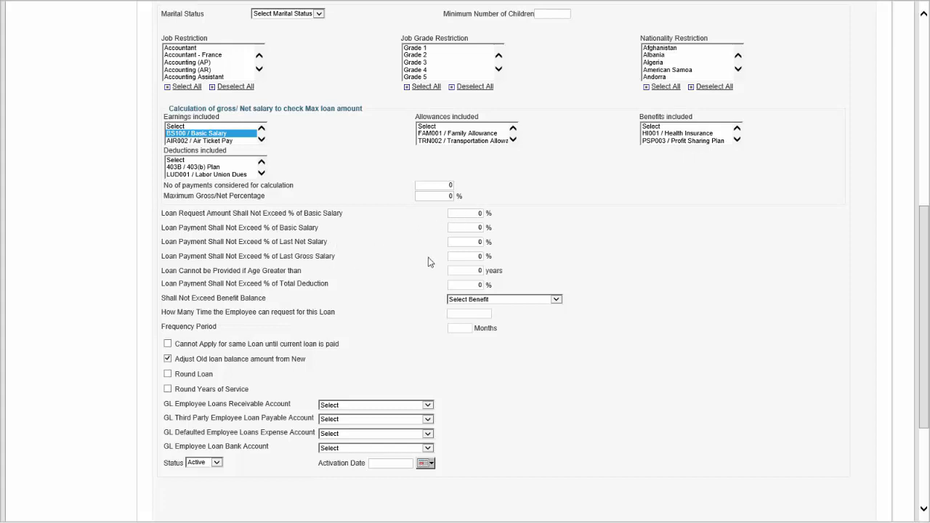
{"action": "left_click", "coordinate": [469, 256]}
{"action": "scroll", "coordinate": [515, 140], "scroll_direction": "down", "scroll_amount": 1}
{"action": "left_click", "coordinate": [513, 140]}
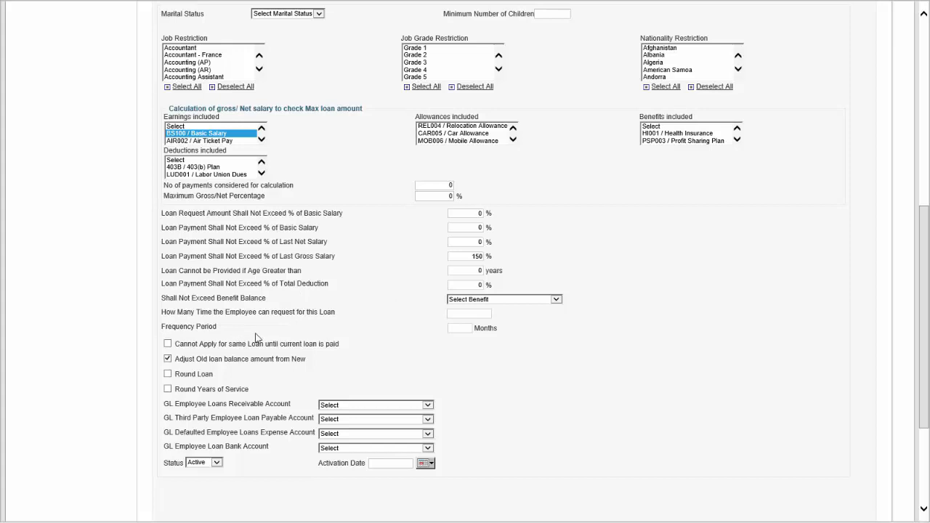
Step: Examine the policy options for blocking repeat applications until the current loan is paid and adjusting the old loan balance
{"action": "left_click_drag", "start_coordinate": [178, 345], "coordinate": [341, 340]}
{"action": "left_click", "coordinate": [310, 358]}
{"action": "left_click_drag", "start_coordinate": [177, 358], "coordinate": [313, 354]}
{"action": "left_click", "coordinate": [271, 370]}
Step: Review the loan policy's employee groups, organization units, maximums by job, grade and salary, and general settings
{"action": "scroll", "coordinate": [280, 378], "scroll_direction": "up", "scroll_amount": 10}
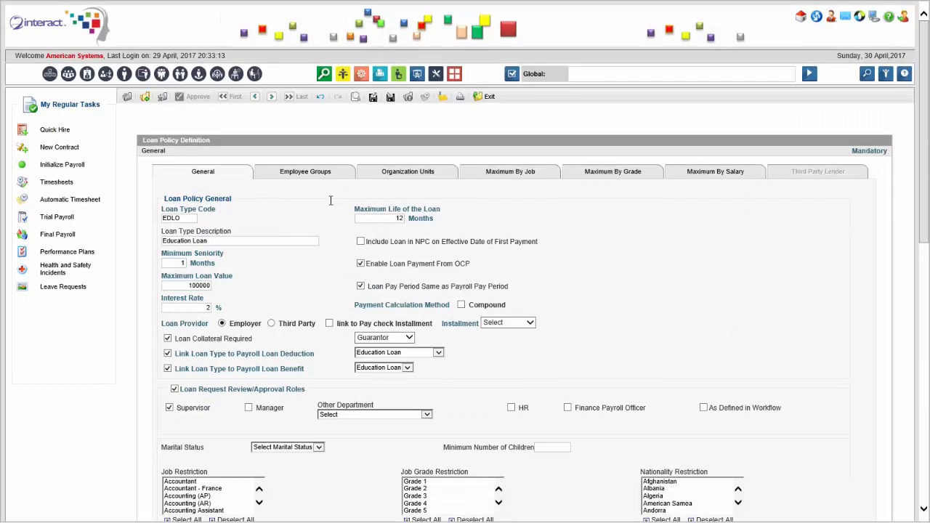
{"action": "left_click", "coordinate": [308, 178]}
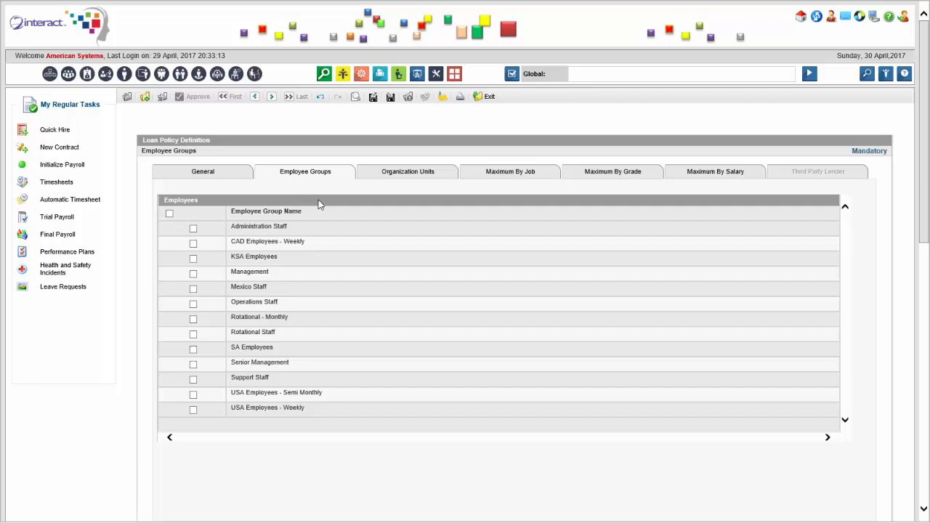
{"action": "left_click", "coordinate": [421, 177]}
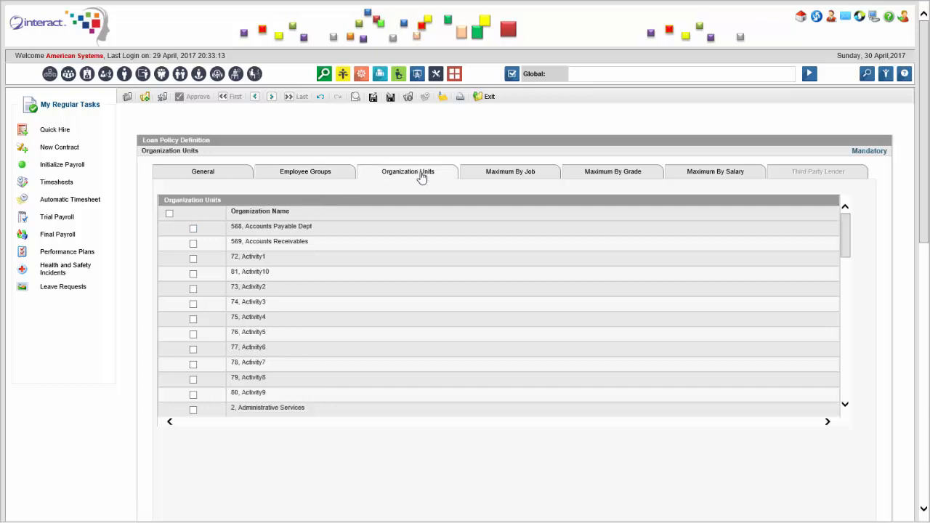
{"action": "left_click", "coordinate": [511, 172]}
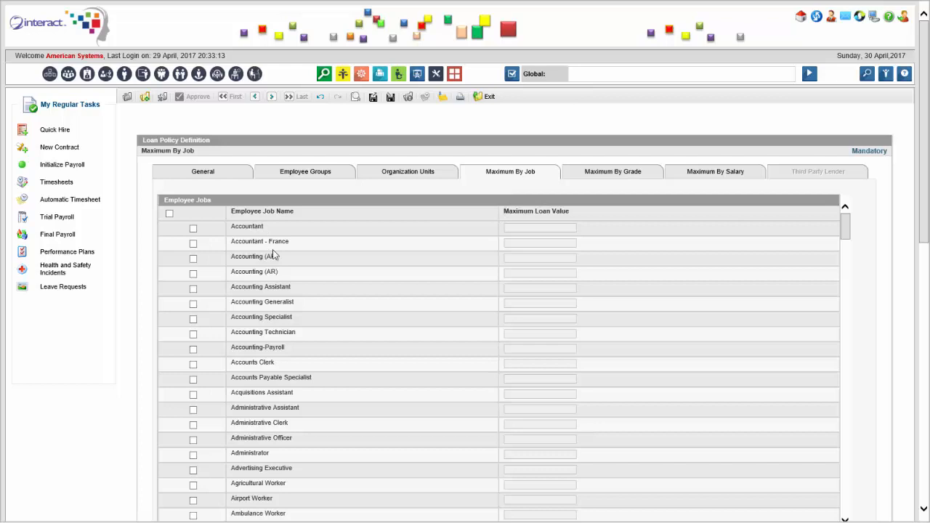
{"action": "left_click", "coordinate": [613, 174]}
{"action": "left_click", "coordinate": [716, 175]}
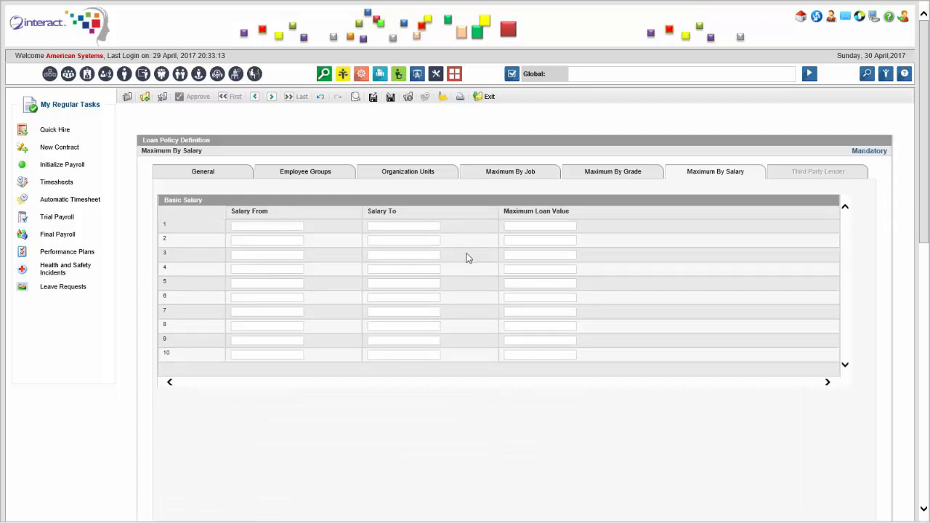
{"action": "left_click", "coordinate": [235, 177]}
{"action": "scroll", "coordinate": [378, 313], "scroll_direction": "down", "scroll_amount": 3}
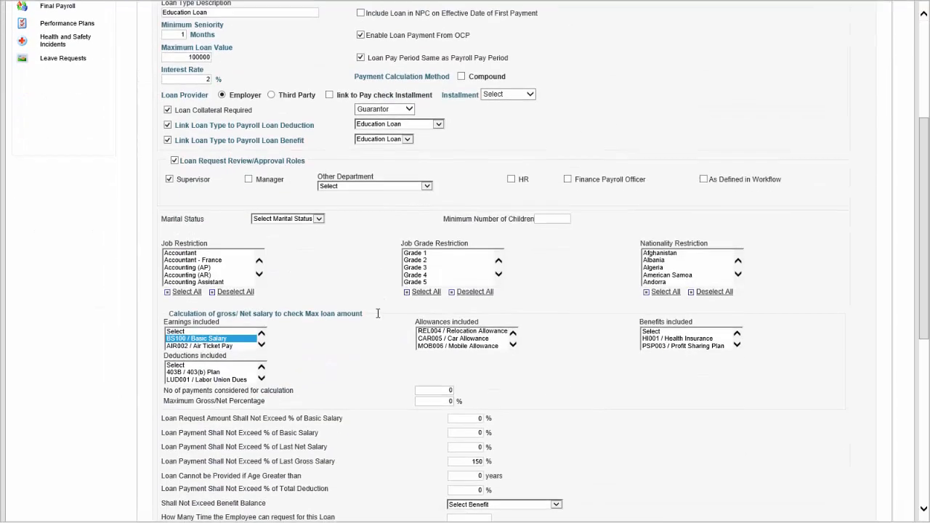
{"action": "scroll", "coordinate": [378, 313], "scroll_direction": "down", "scroll_amount": 1}
{"action": "scroll", "coordinate": [473, 487], "scroll_direction": "up", "scroll_amount": 5}
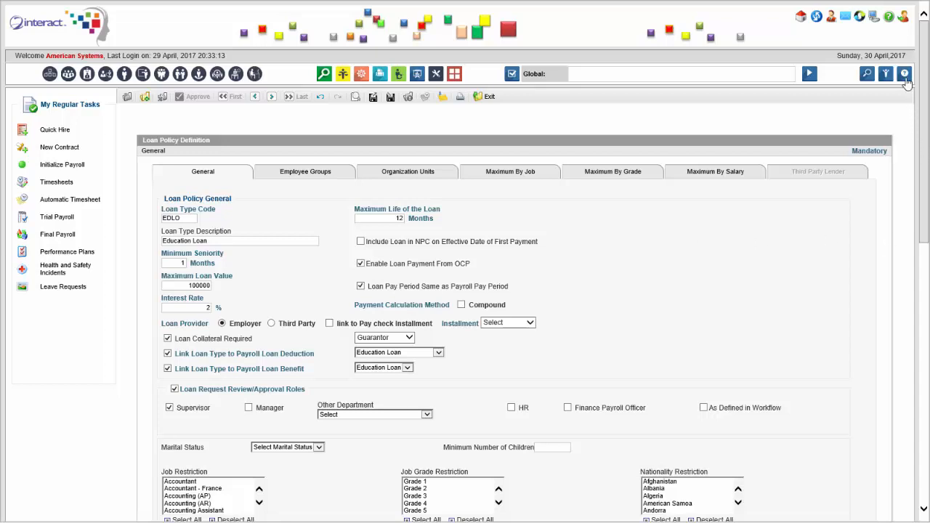
Step: Switch from the administrator session to the employee's self-service account and open a new Employee Loan Request
{"action": "left_click", "coordinate": [905, 20]}
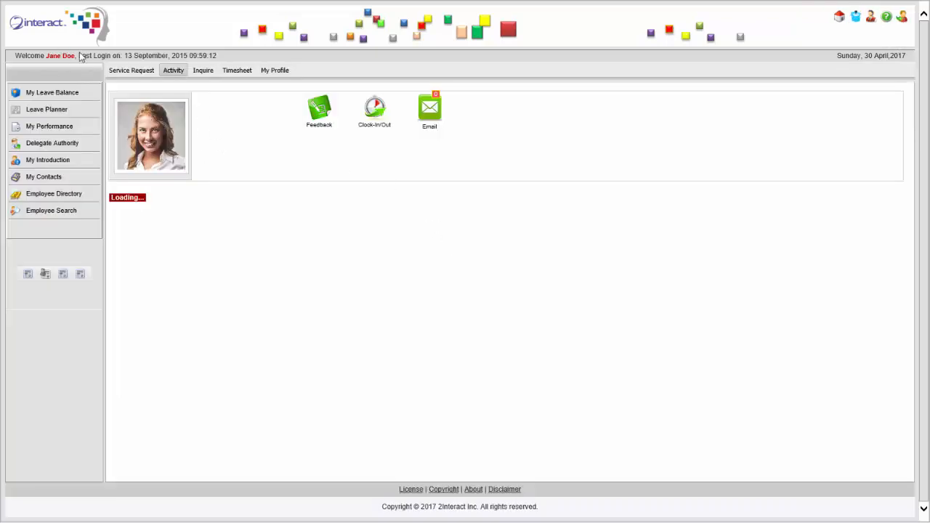
{"action": "left_click", "coordinate": [120, 71]}
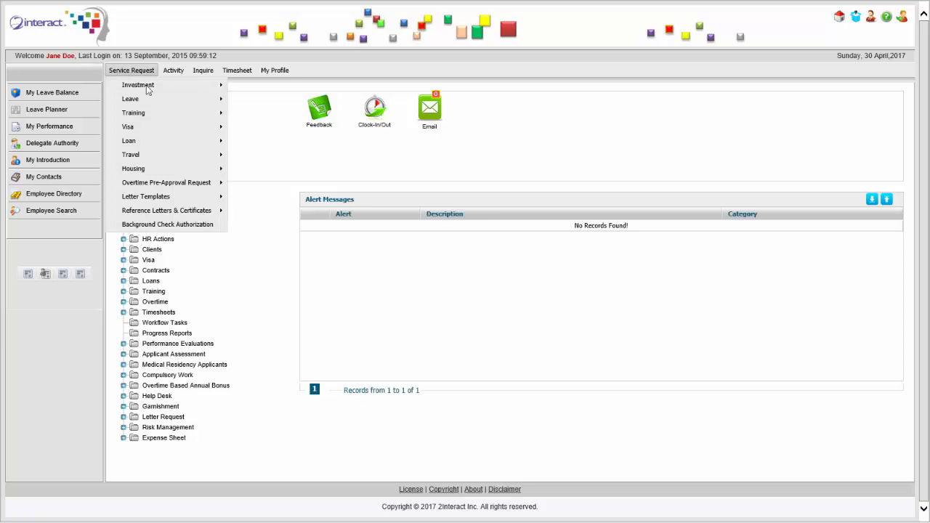
{"action": "mouse_move", "coordinate": [186, 141]}
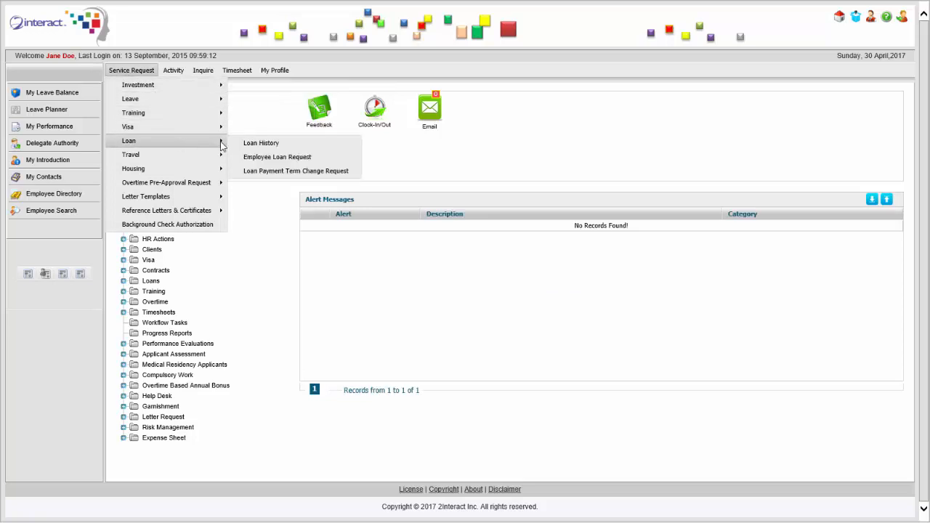
{"action": "left_click", "coordinate": [277, 159]}
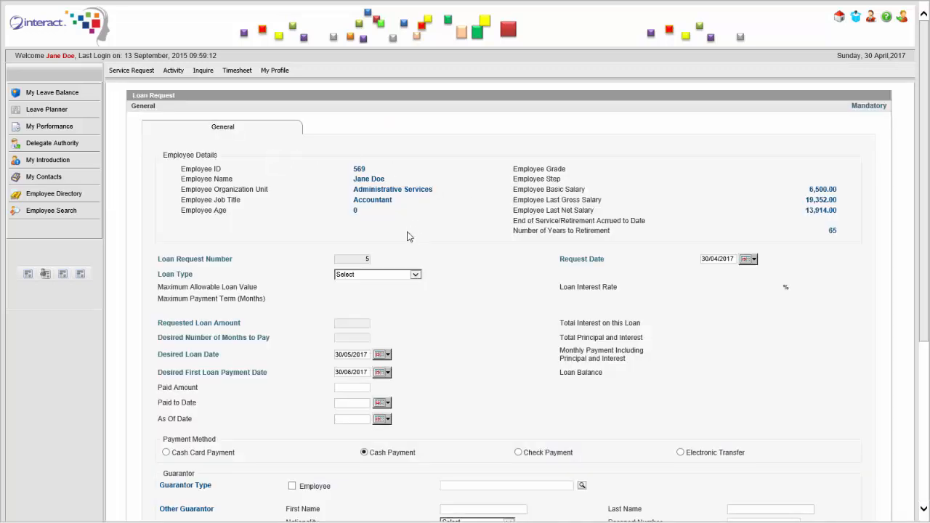
Step: Choose Education Loan as the loan type and request an amount of 10000 paid over 12 months
{"action": "left_click", "coordinate": [416, 275]}
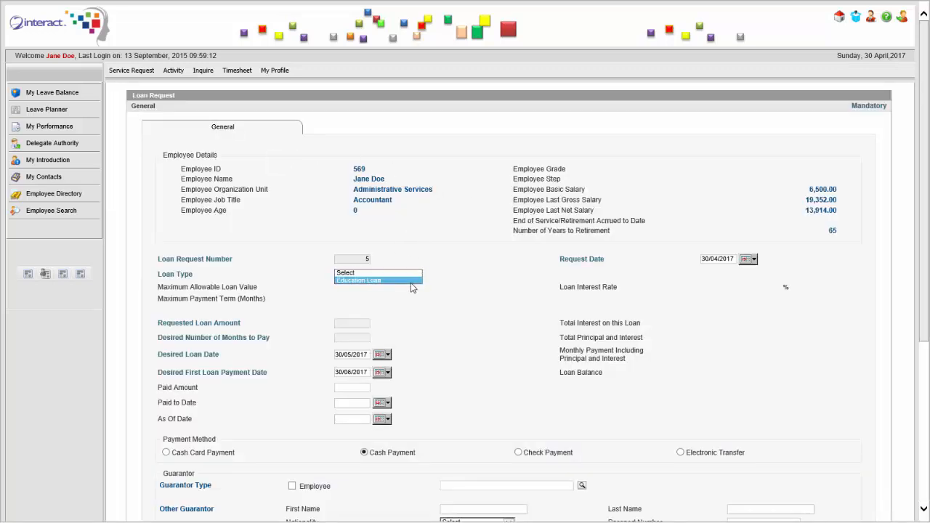
{"action": "left_click", "coordinate": [412, 280]}
{"action": "left_click", "coordinate": [359, 325]}
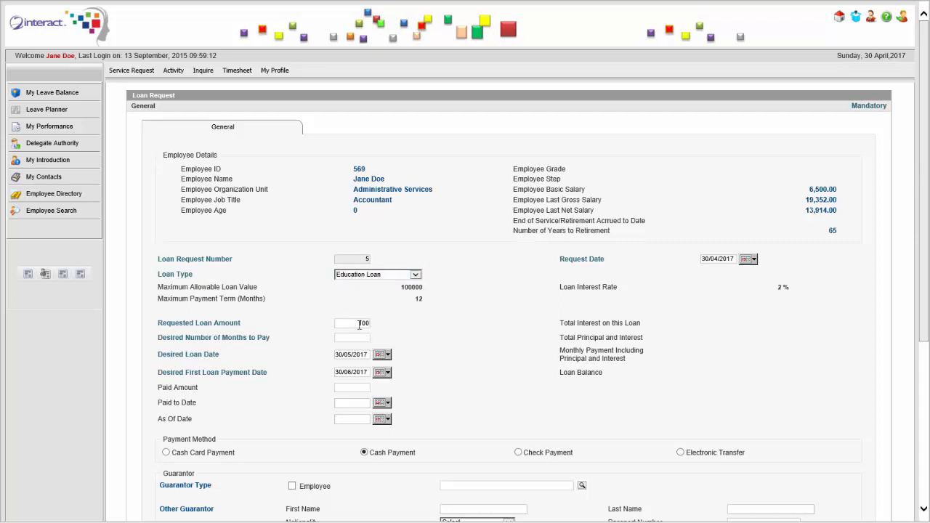
{"action": "key", "text": "Tab"}
{"action": "key", "text": "Tab"}
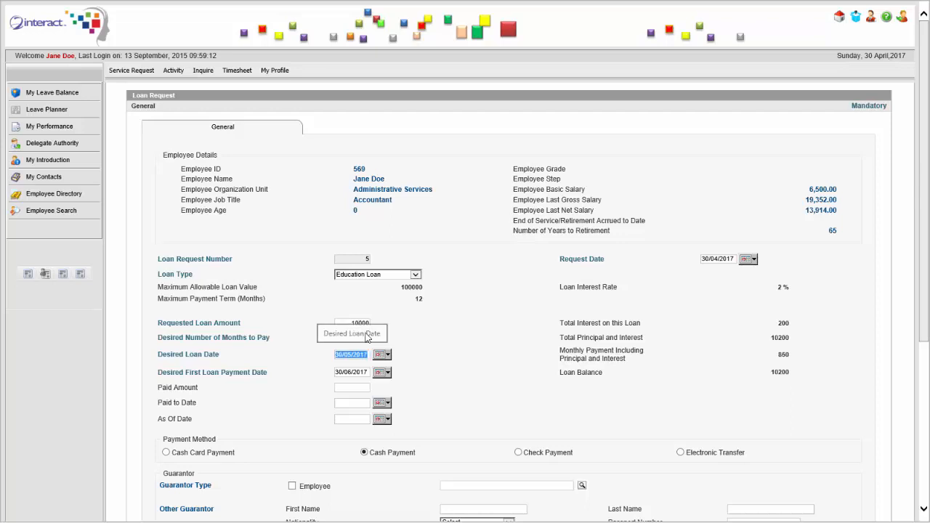
Step: Set the Desired Loan Date to 30/04/2017
{"action": "left_click", "coordinate": [381, 355]}
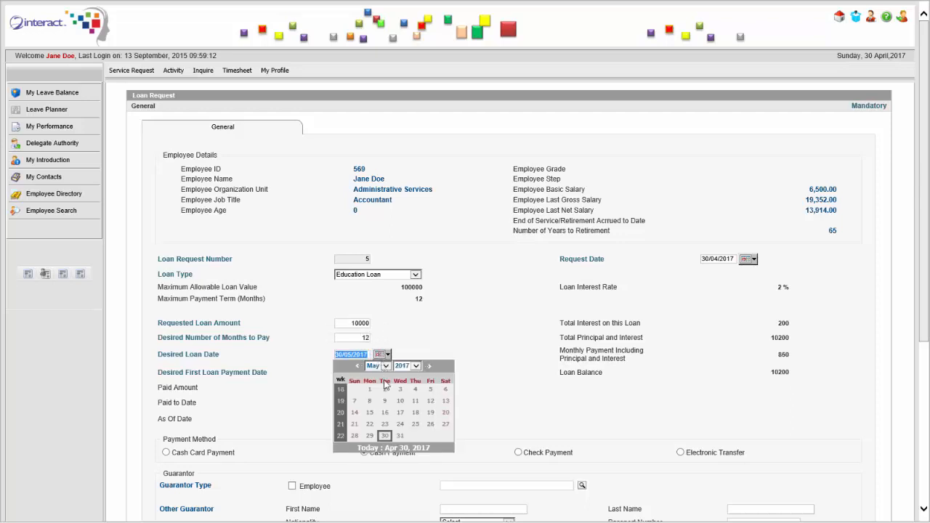
{"action": "left_click", "coordinate": [385, 366]}
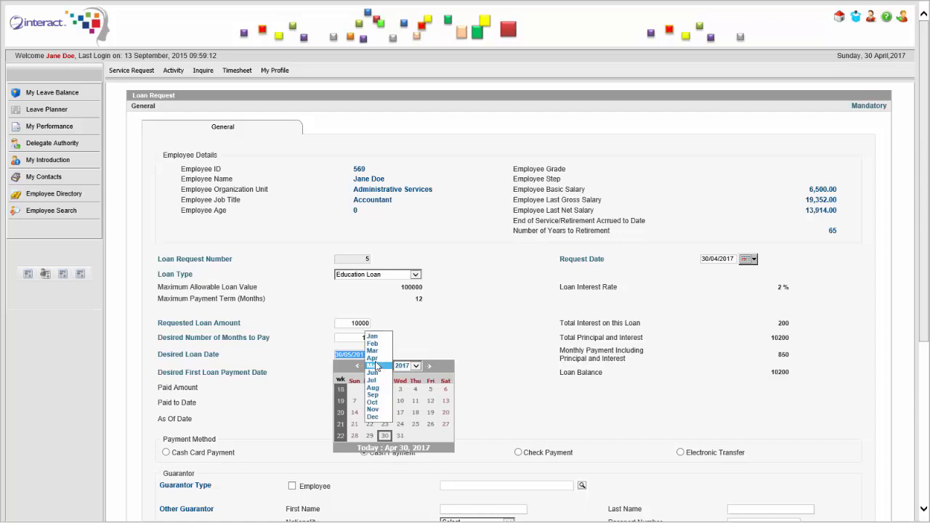
{"action": "left_click", "coordinate": [387, 426]}
{"action": "left_click", "coordinate": [402, 461]}
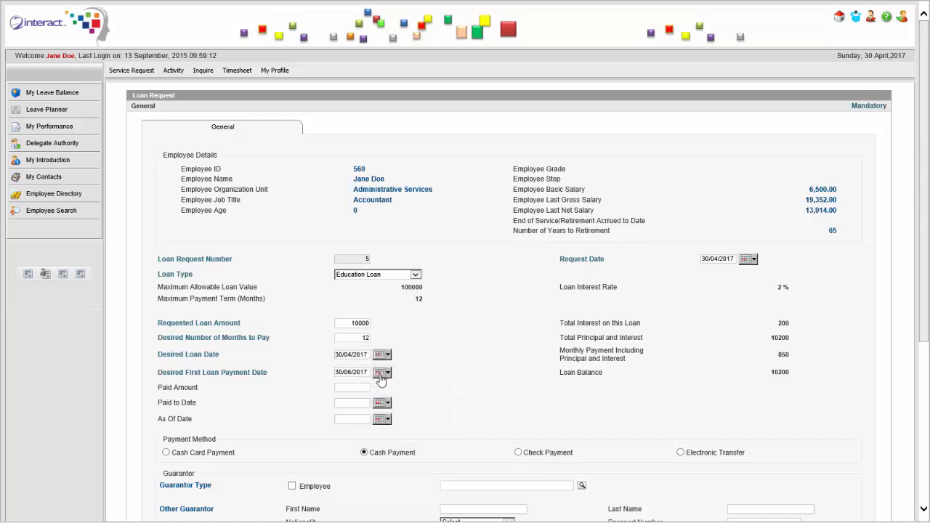
Step: Set the Desired First Loan Payment Date to 31/05/2017
{"action": "left_click", "coordinate": [381, 373]}
{"action": "left_click", "coordinate": [383, 385]}
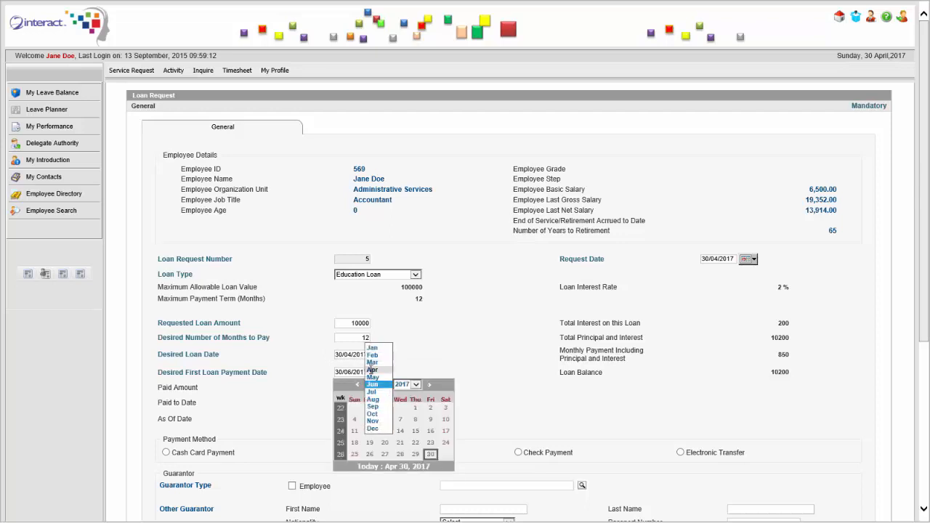
{"action": "left_click", "coordinate": [386, 399]}
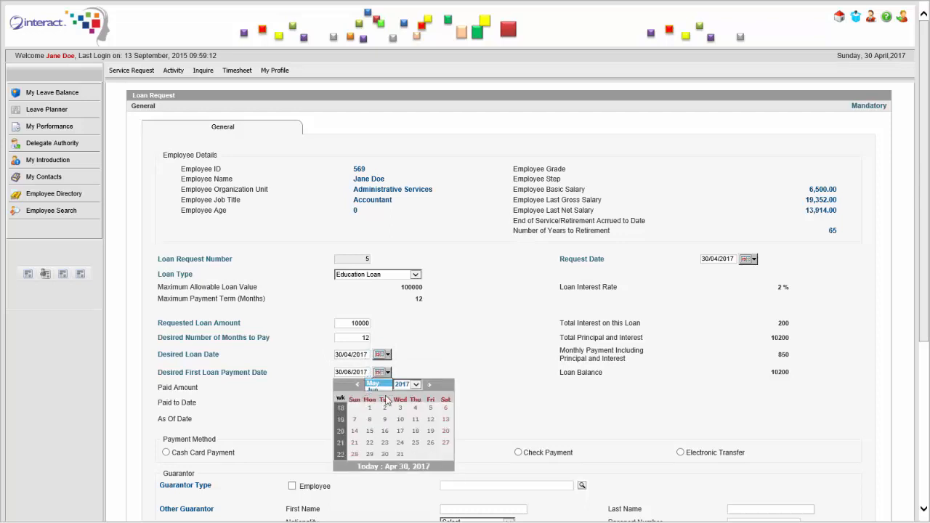
{"action": "left_click", "coordinate": [400, 455]}
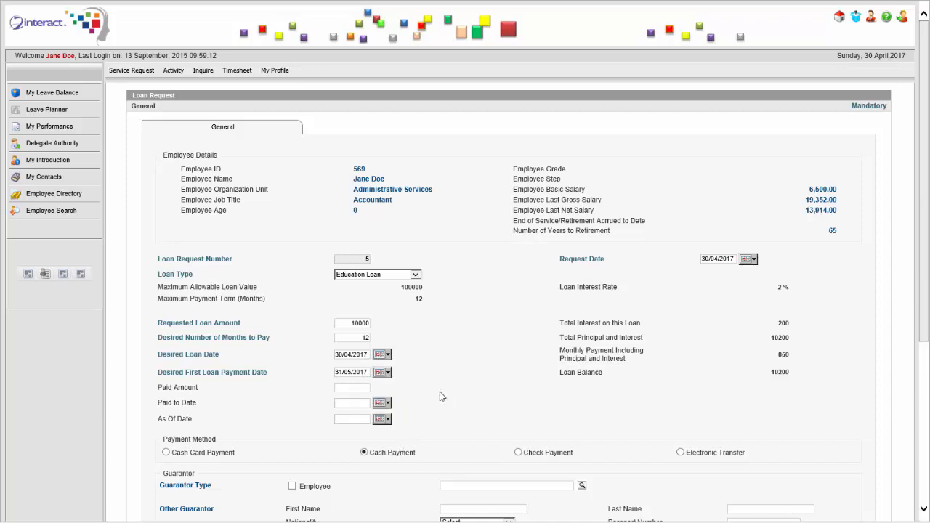
Step: Submit the completed Education Loan request with Cash Payment as the payment method
{"action": "scroll", "coordinate": [443, 396], "scroll_direction": "down", "scroll_amount": 3}
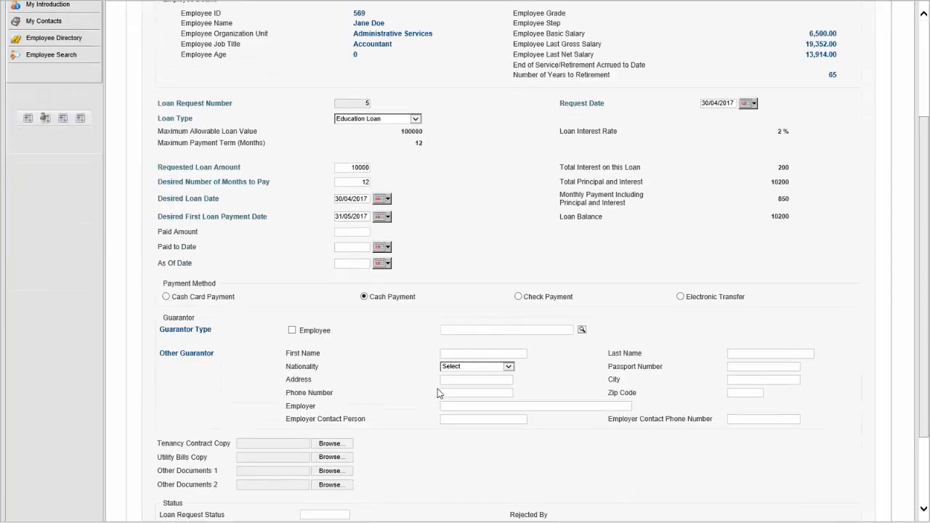
{"action": "scroll", "coordinate": [438, 394], "scroll_direction": "down", "scroll_amount": 2}
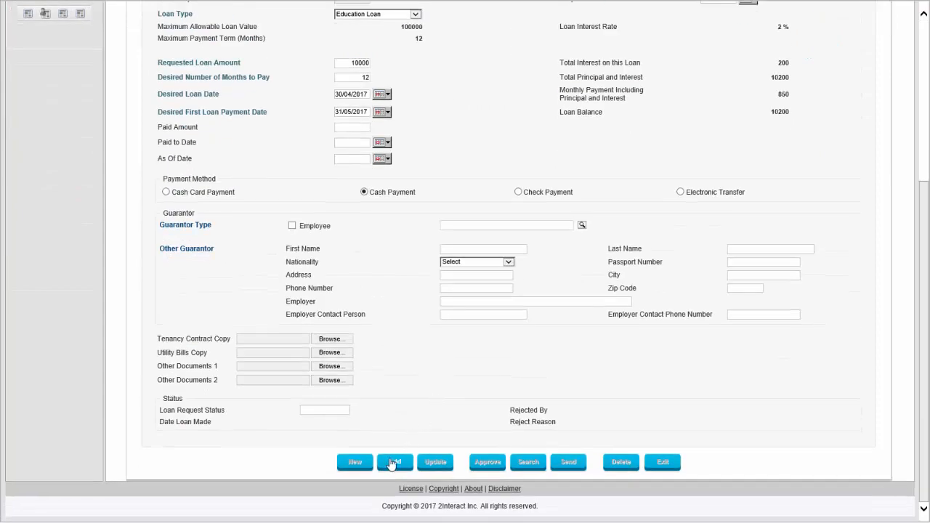
{"action": "left_click", "coordinate": [397, 457]}
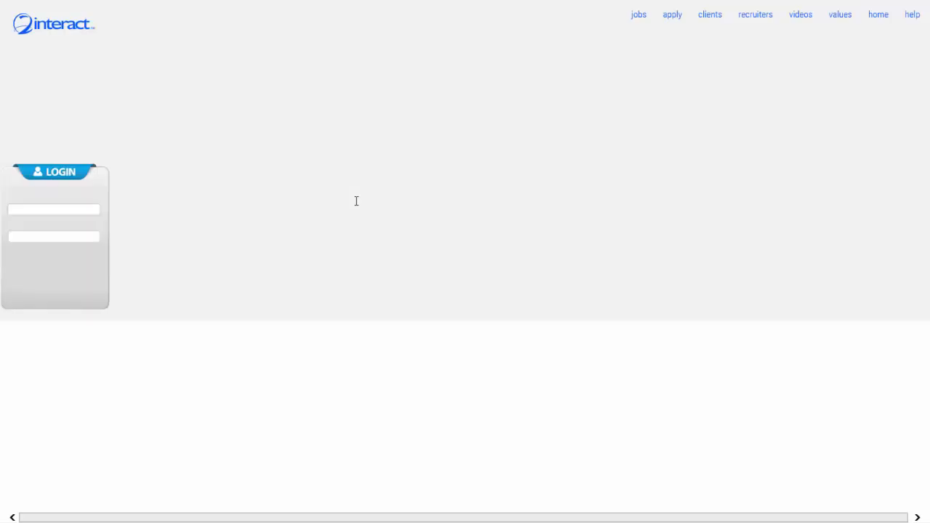
Step: Log in to the reviewer's self-service account with the reviewer's user ID and password
{"action": "double_click", "coordinate": [51, 209]}
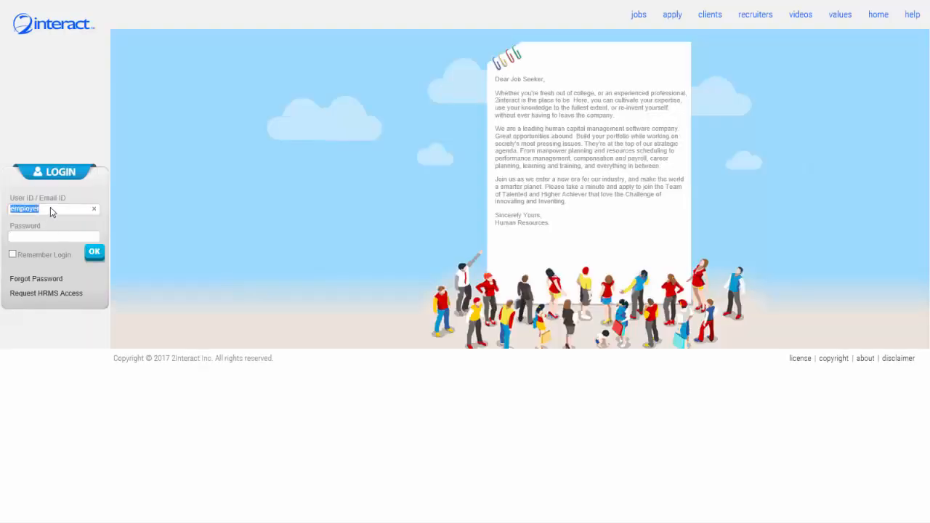
{"action": "type", "text": "barbara"}
{"action": "key", "text": "Tab"}
{"action": "type", "text": "•••••••"}
{"action": "key", "text": "Return"}
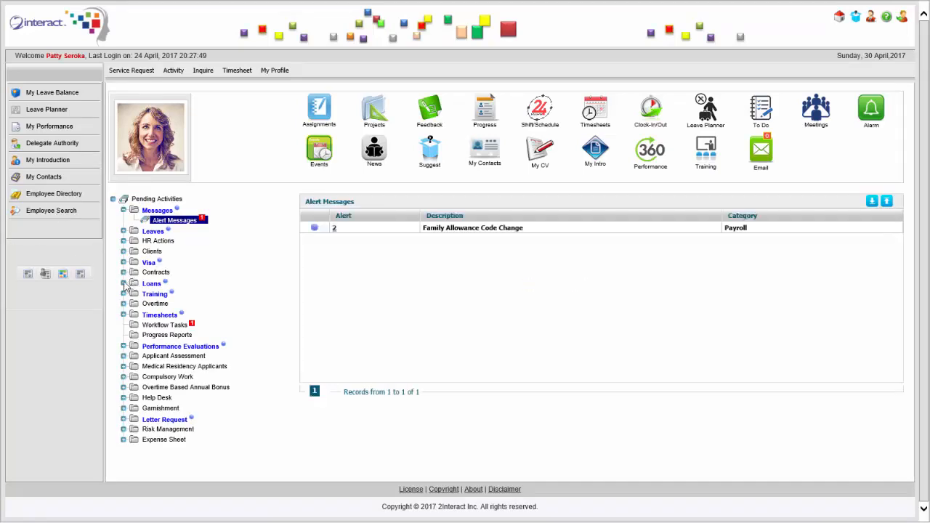
Step: Open the pending loan request from the reviewer's Loans activities and recommend the loan
{"action": "left_click", "coordinate": [123, 284]}
{"action": "left_click", "coordinate": [171, 293]}
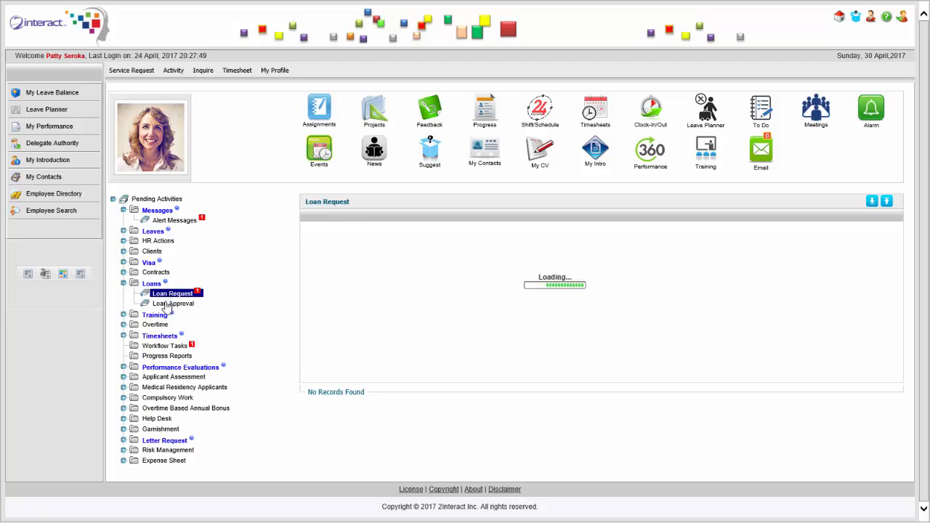
{"action": "left_click", "coordinate": [347, 230]}
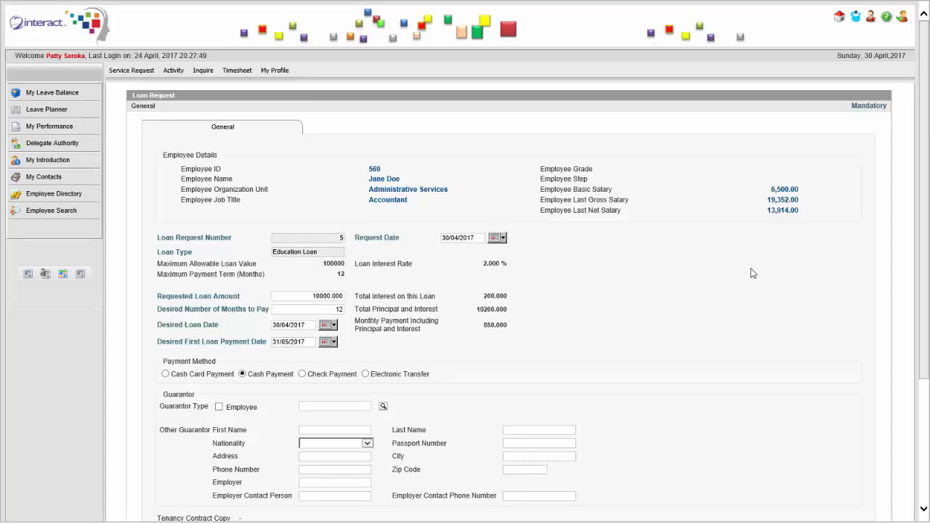
{"action": "left_click_drag", "start_coordinate": [925, 211], "coordinate": [921, 364]}
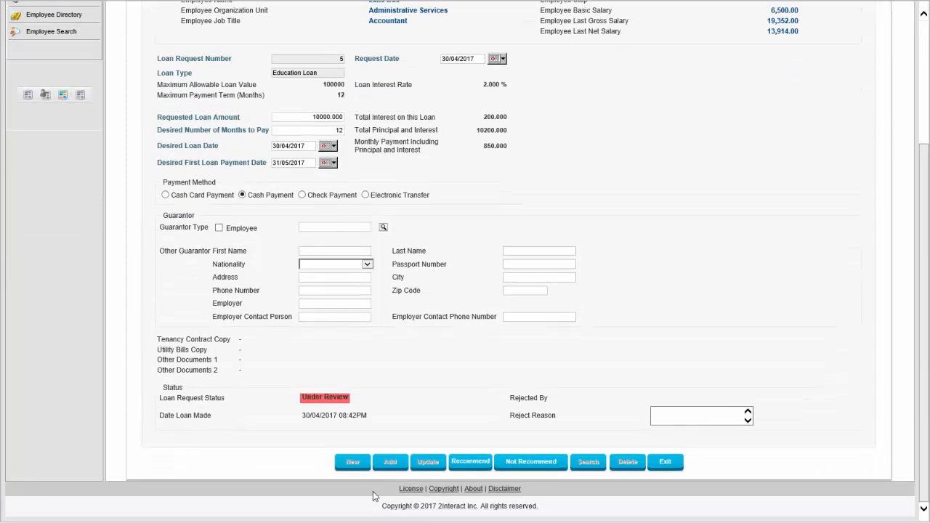
{"action": "left_click", "coordinate": [472, 463]}
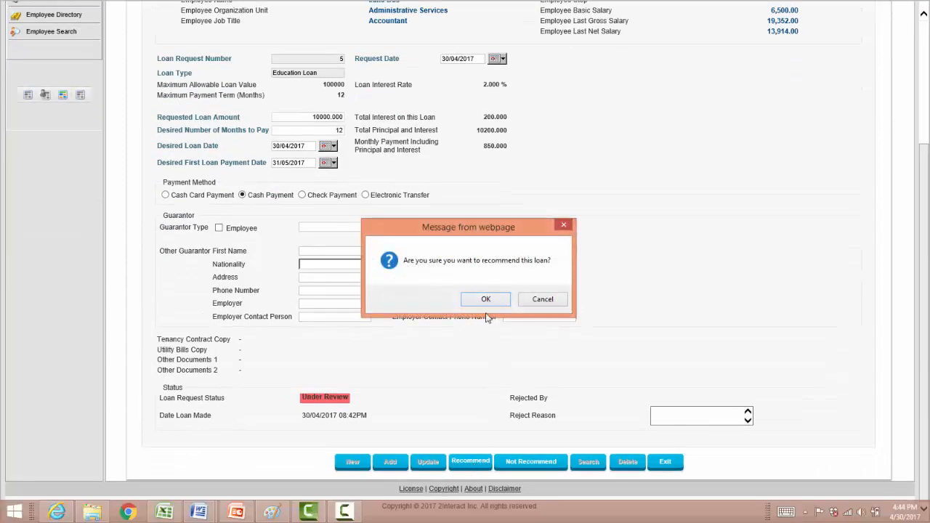
{"action": "left_click", "coordinate": [484, 303]}
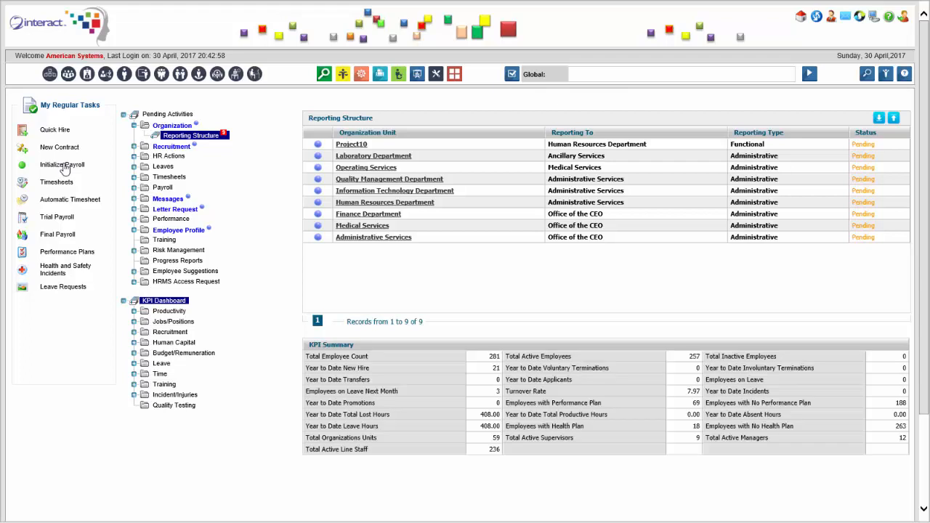
Step: Initialize the April 2017 payroll for all employee groups with an audit update, and close the initialization window
{"action": "left_click", "coordinate": [63, 165]}
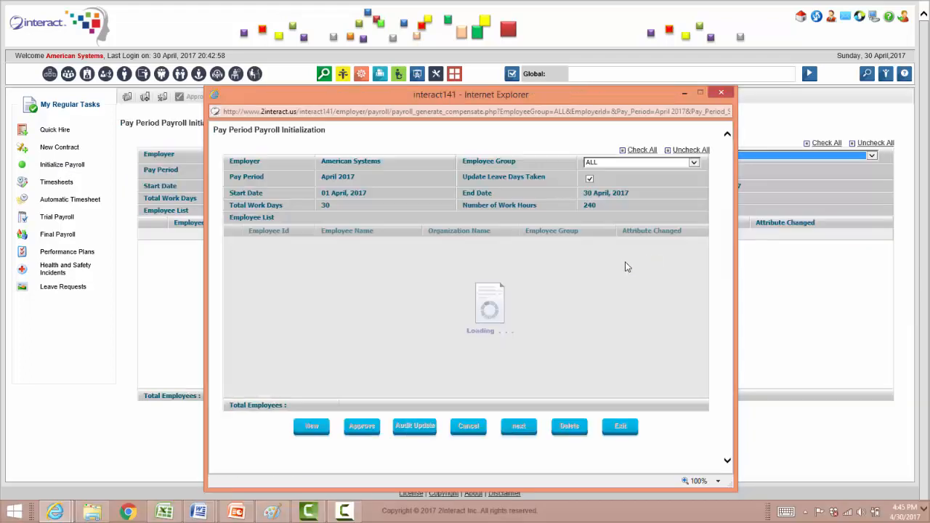
{"action": "left_click", "coordinate": [412, 427]}
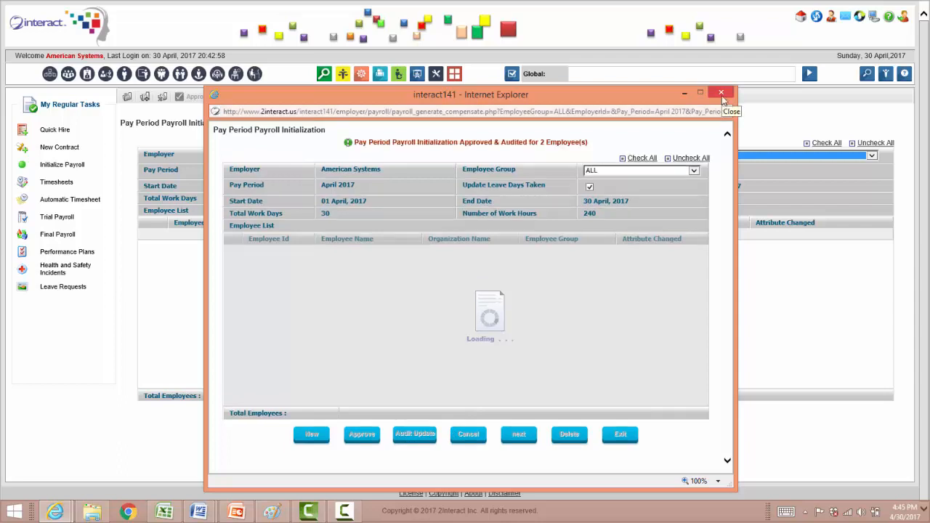
{"action": "left_click", "coordinate": [722, 94]}
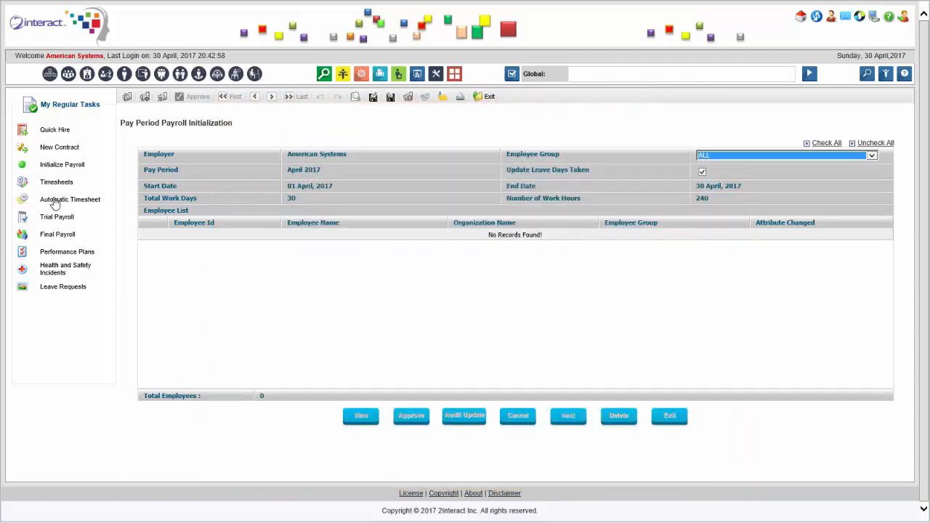
Step: Open Automatic Timesheets and filter the employee list by the loan applicant's first name
{"action": "left_click", "coordinate": [57, 201]}
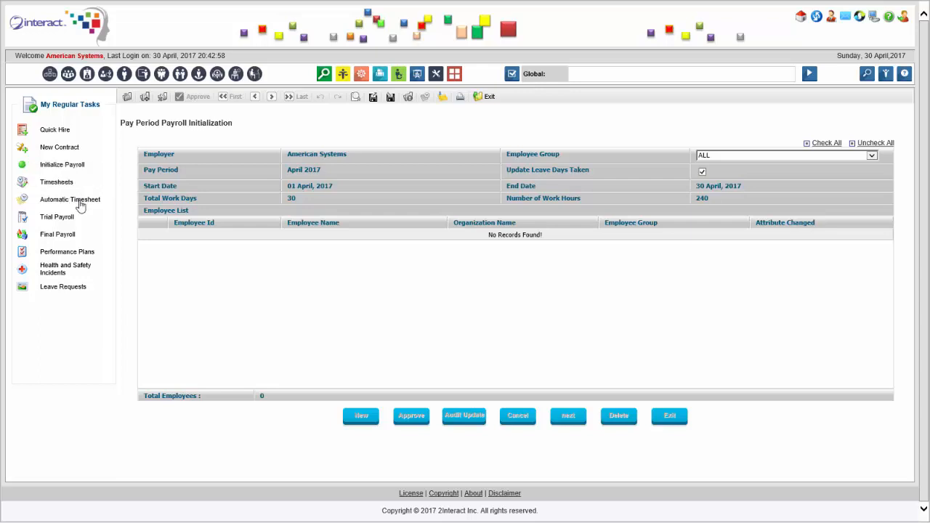
{"action": "left_click", "coordinate": [80, 203]}
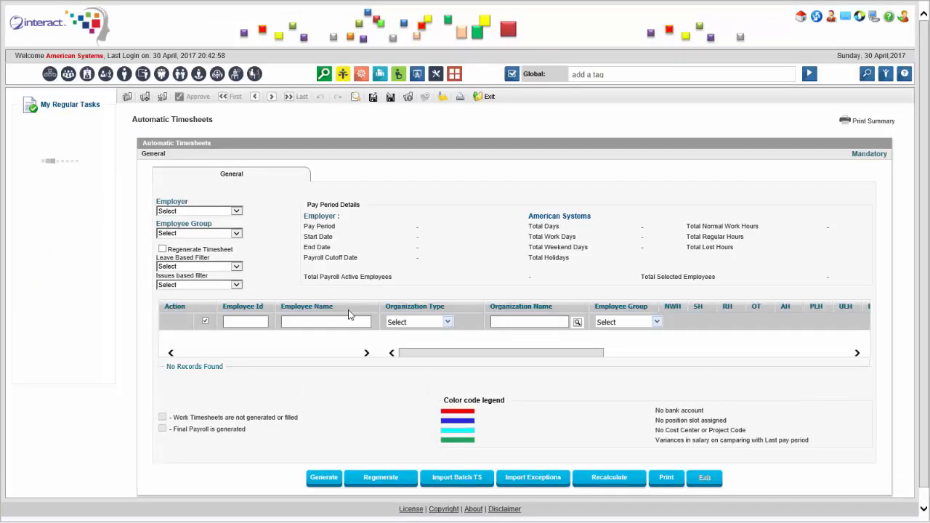
{"action": "left_click", "coordinate": [335, 321]}
{"action": "type", "text": "jan"}
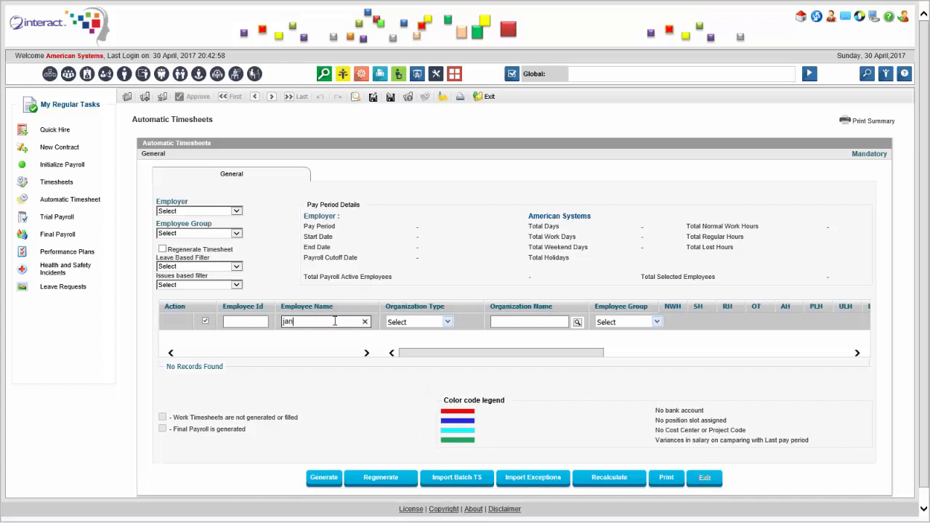
{"action": "type", "text": "e"}
{"action": "key", "text": "Return"}
{"action": "scroll", "coordinate": [796, 277], "scroll_direction": "down", "scroll_amount": 1}
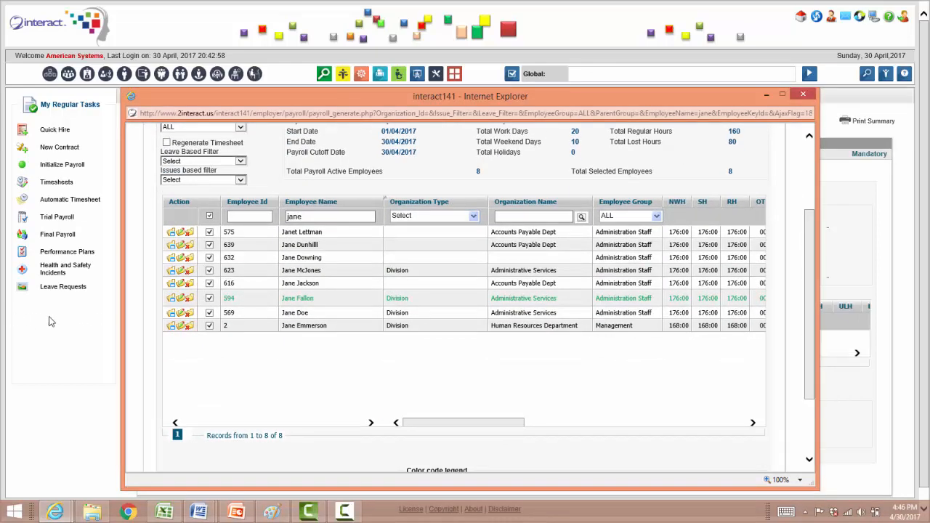
Step: Select only the loan applicant in the timesheet list and regenerate that employee's timesheet
{"action": "left_click", "coordinate": [209, 216]}
{"action": "left_click", "coordinate": [210, 314]}
{"action": "scroll", "coordinate": [291, 404], "scroll_direction": "down", "scroll_amount": 3}
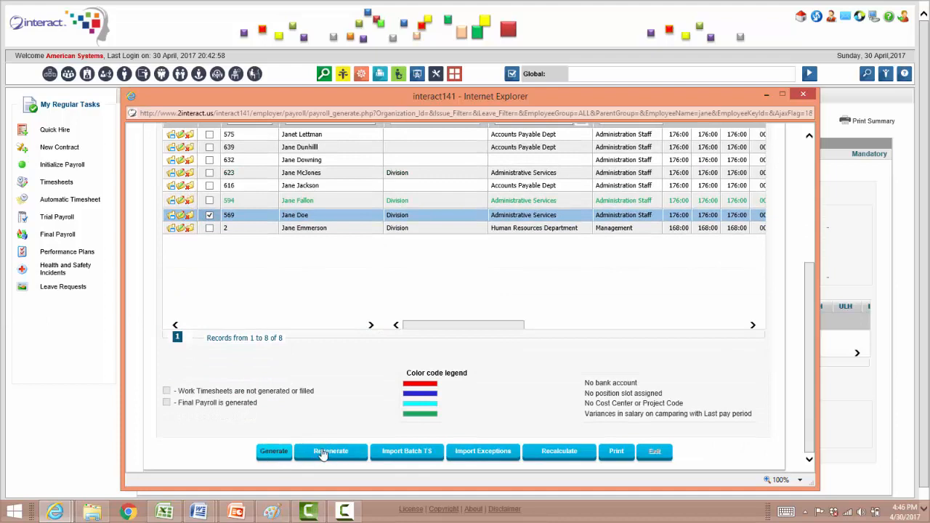
{"action": "left_click", "coordinate": [324, 452]}
{"action": "left_click", "coordinate": [537, 301]}
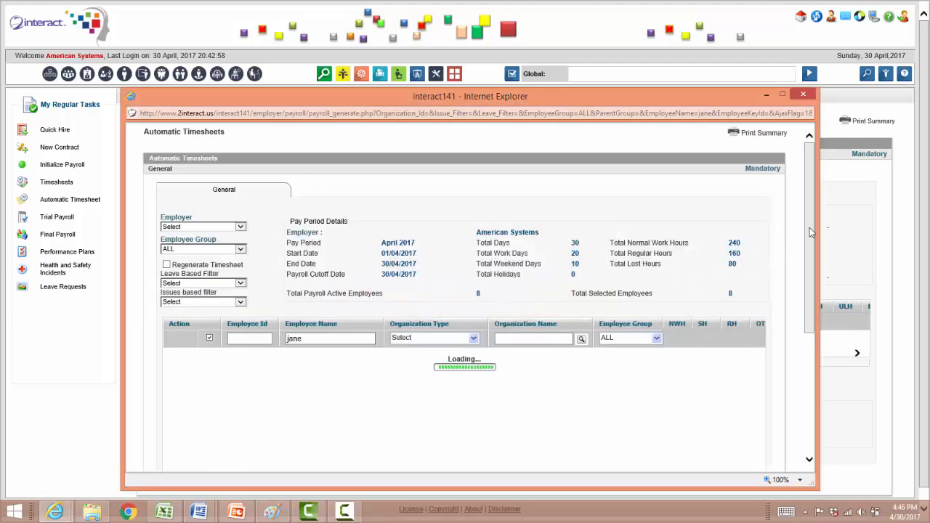
Step: Open the loan applicant's automatic timesheet details and examine the payroll deductions
{"action": "scroll", "coordinate": [810, 227], "scroll_direction": "down", "scroll_amount": 2}
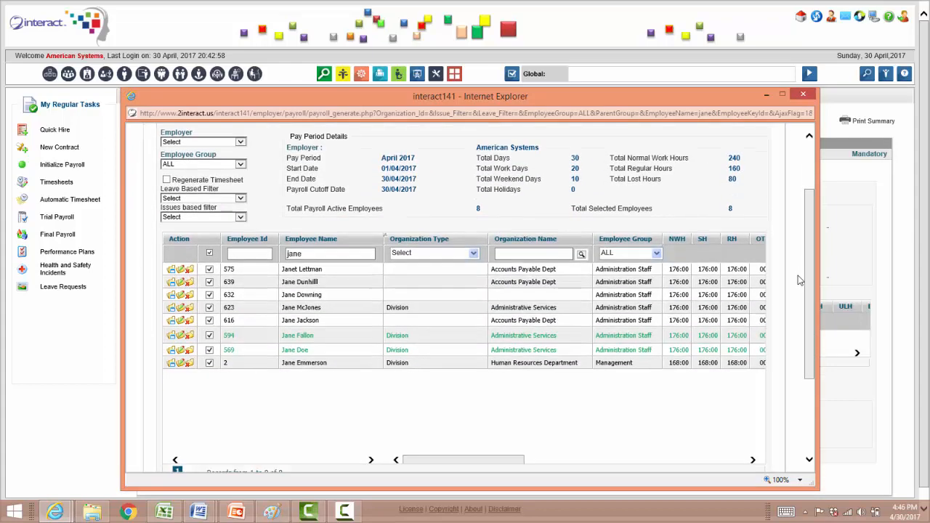
{"action": "left_click", "coordinate": [183, 352]}
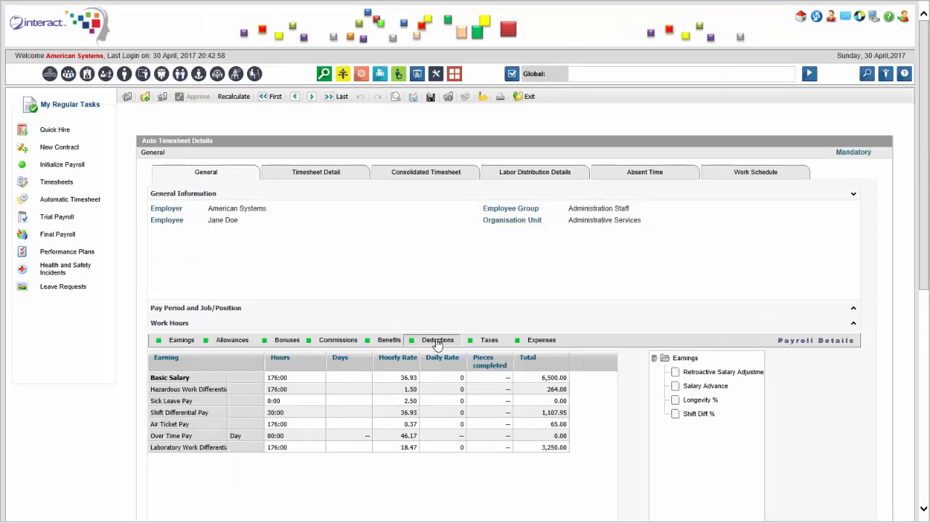
{"action": "left_click", "coordinate": [438, 341]}
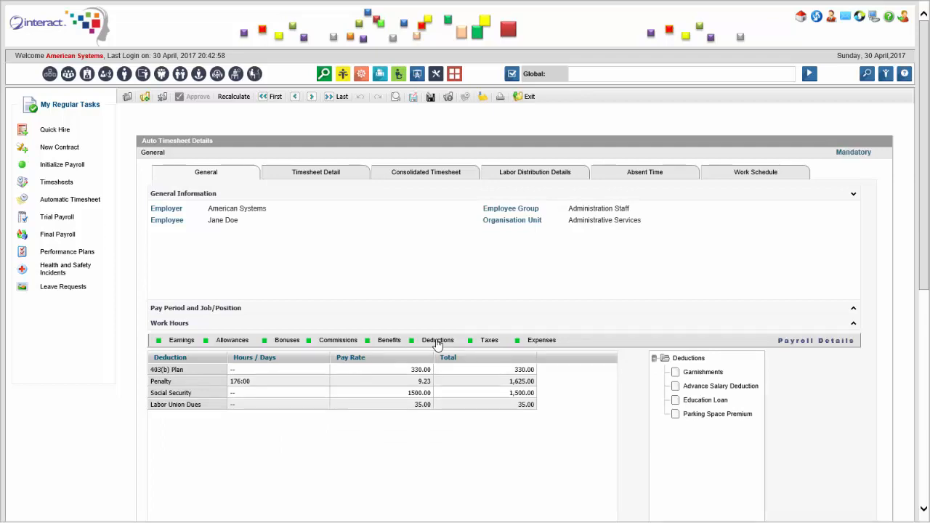
Step: Generate the April 2017 Trial Payroll for the loan applicant only, filtering the list by first name, and close its window
{"action": "left_click", "coordinate": [58, 217]}
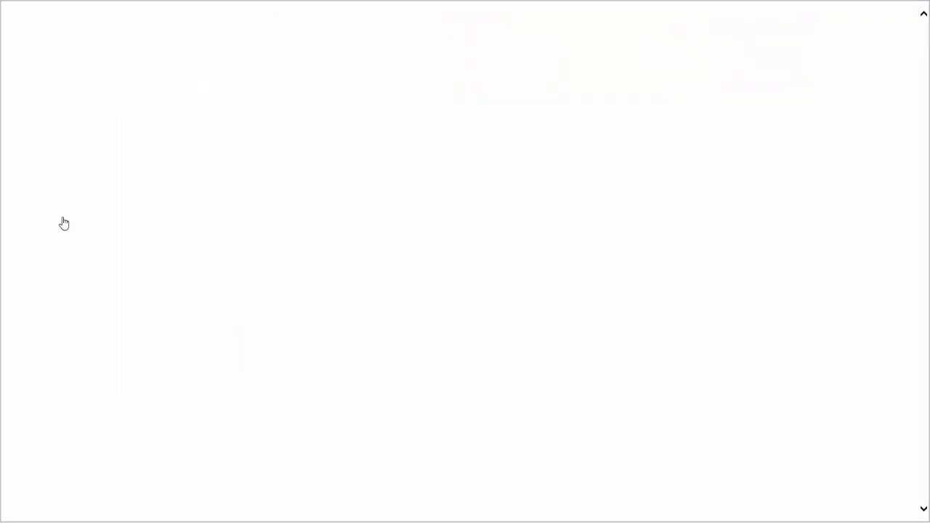
{"action": "left_click", "coordinate": [321, 302]}
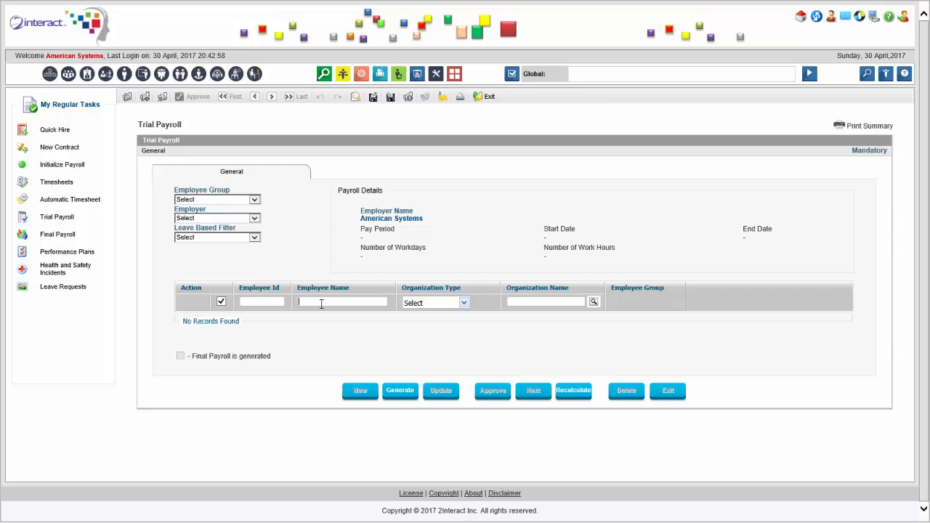
{"action": "type", "text": "jane"}
{"action": "key", "text": "Return"}
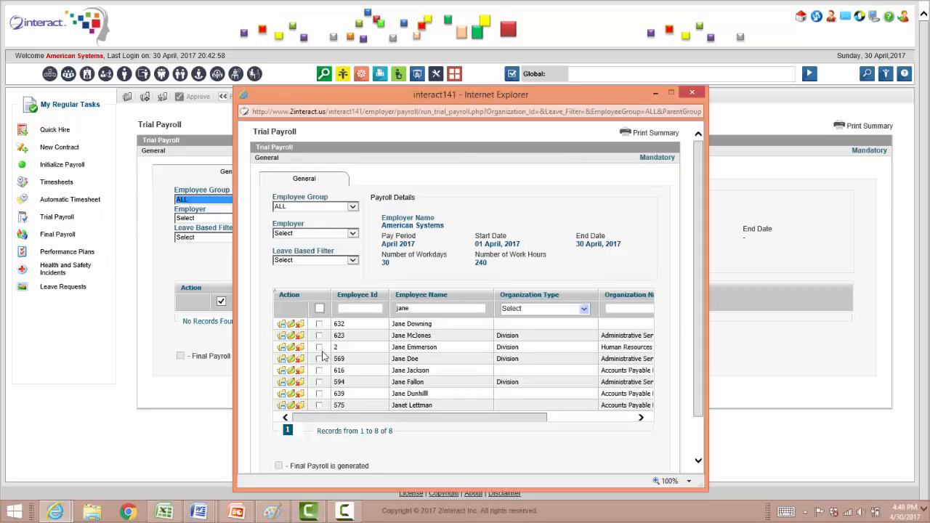
{"action": "scroll", "coordinate": [323, 354], "scroll_direction": "down", "scroll_amount": 1}
{"action": "left_click", "coordinate": [319, 311]}
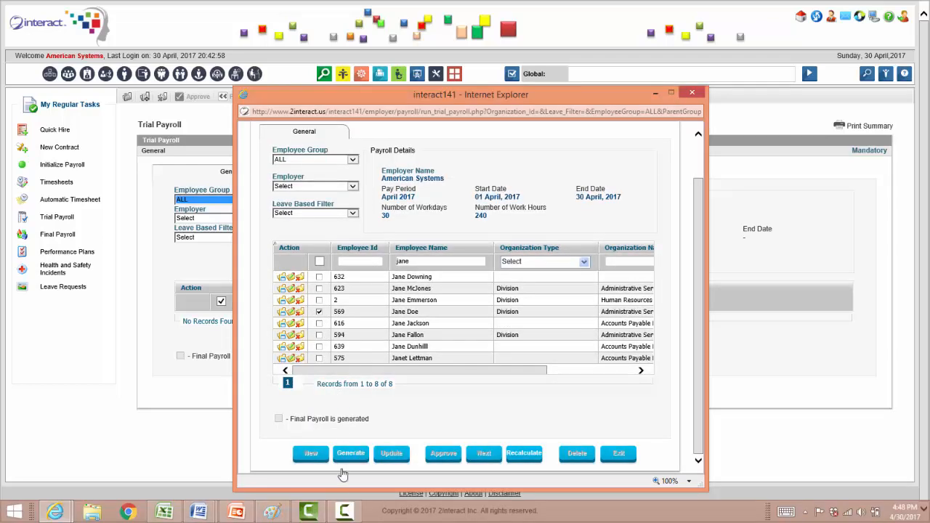
{"action": "left_click", "coordinate": [350, 454]}
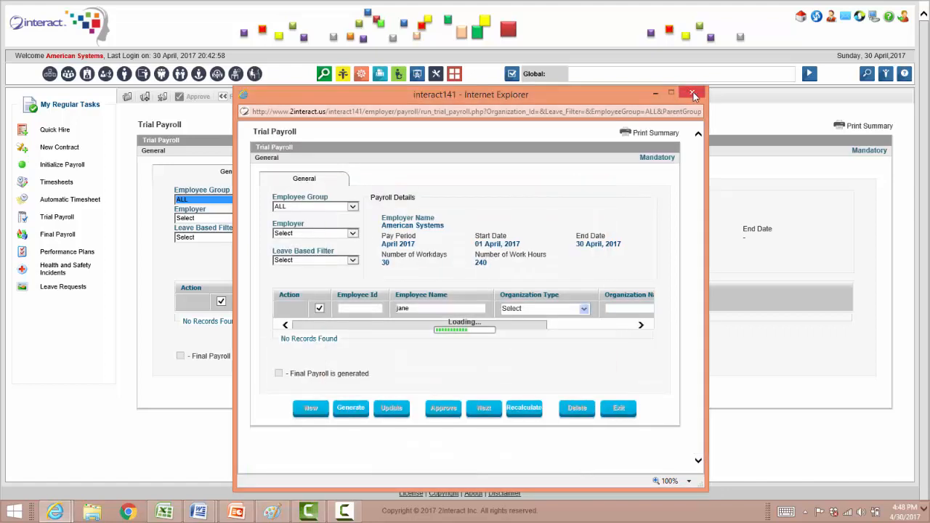
{"action": "left_click", "coordinate": [695, 96]}
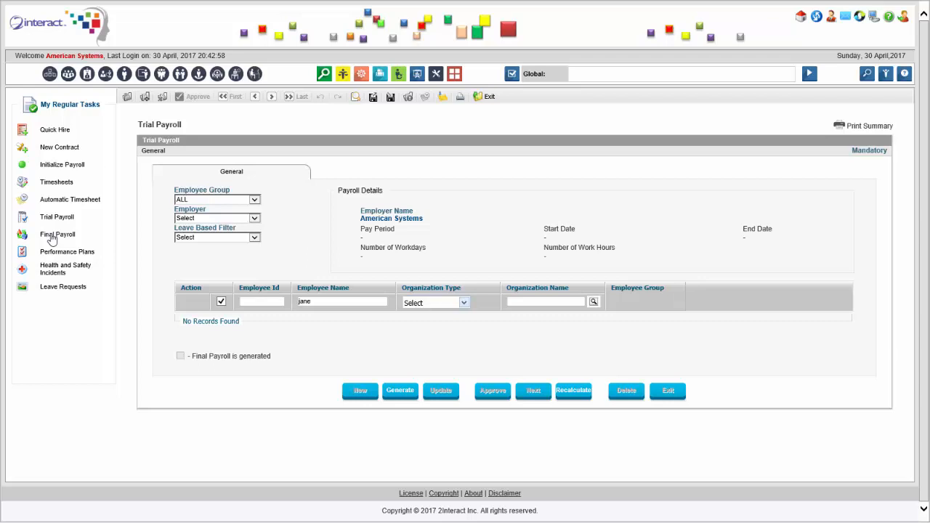
Step: Proceed to Final Payroll past the variance audit alert, authorizing the override with the variance override user ID and password
{"action": "left_click", "coordinate": [51, 239]}
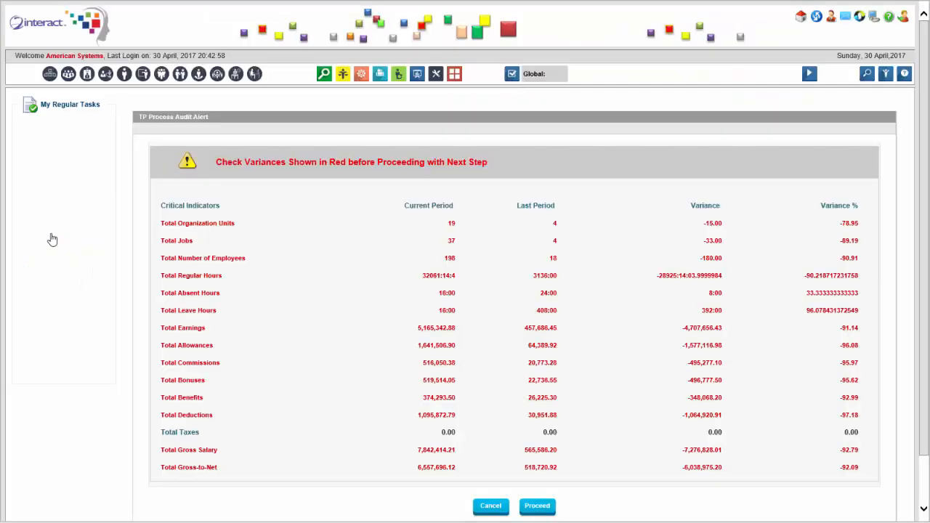
{"action": "left_click", "coordinate": [553, 517]}
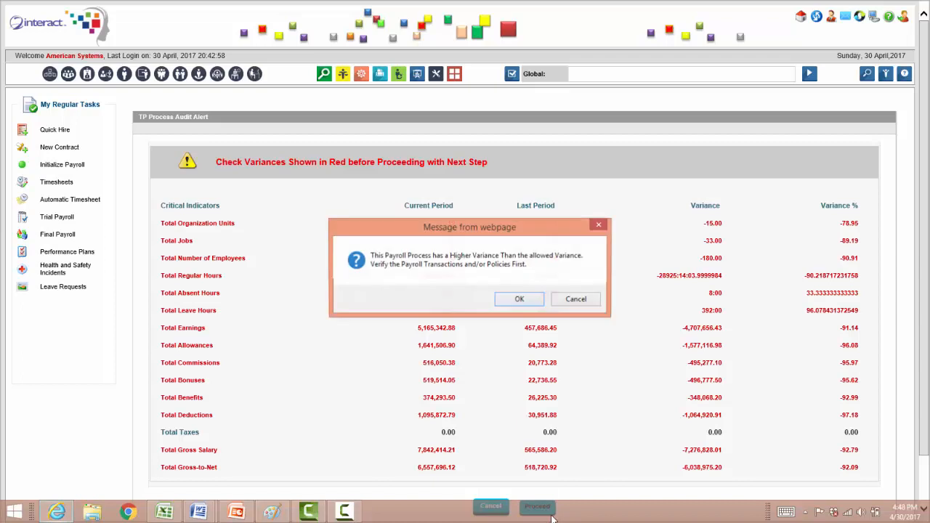
{"action": "left_click", "coordinate": [533, 305]}
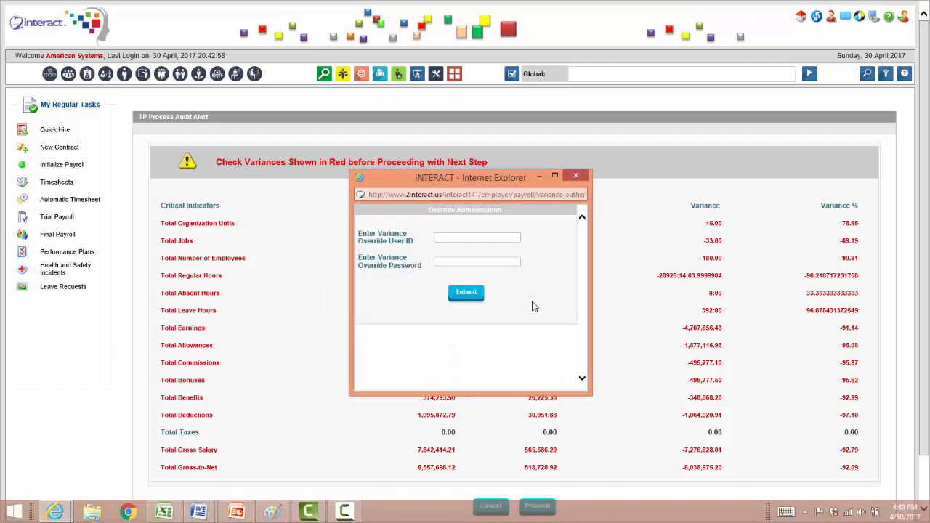
{"action": "type", "text": "employer"}
{"action": "key", "text": "Tab"}
{"action": "type", "text": "********"}
{"action": "key", "text": "Return"}
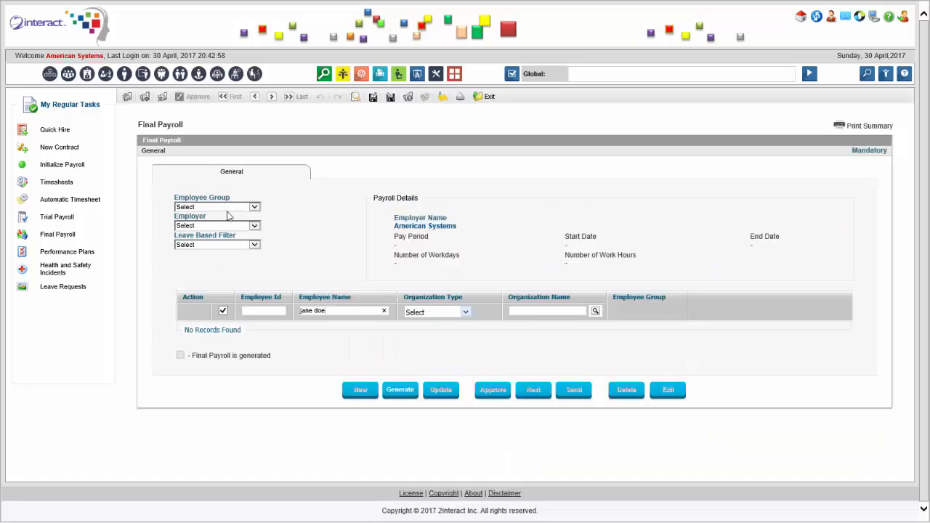
Step: Generate the April 2017 Final Payroll for the loan applicant with the employee group set to ALL, and close its window
{"action": "left_click", "coordinate": [227, 208]}
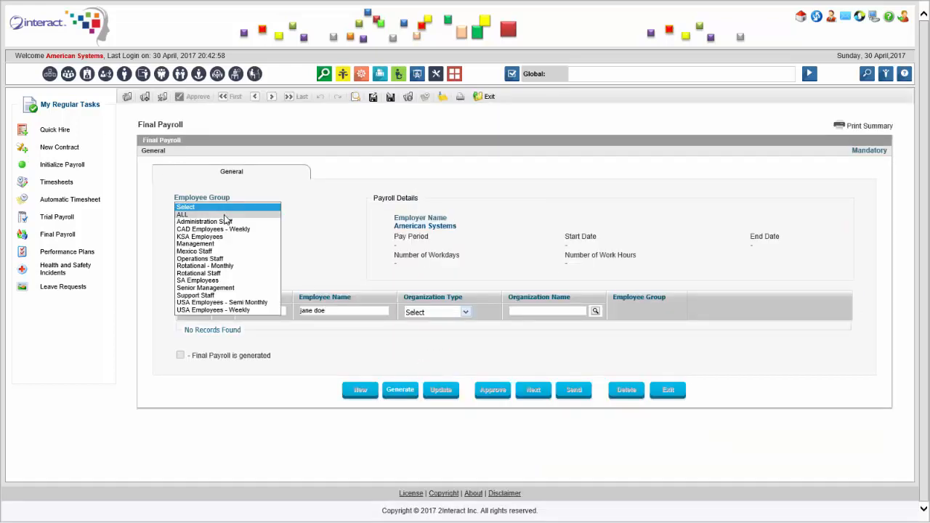
{"action": "left_click", "coordinate": [224, 215]}
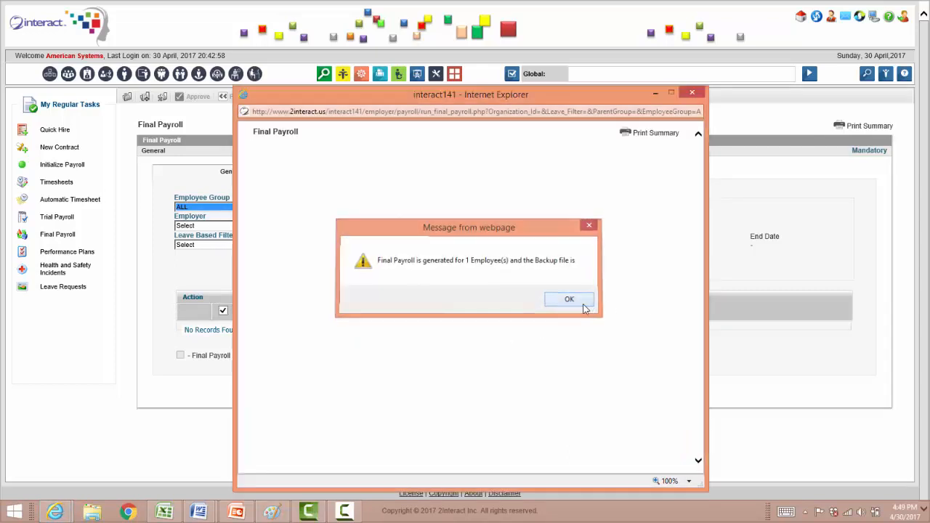
{"action": "left_click", "coordinate": [584, 304]}
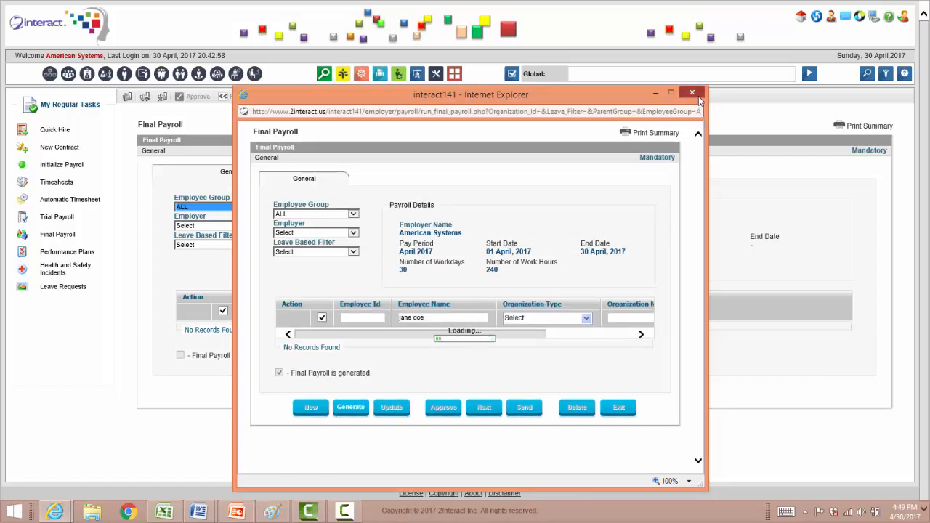
{"action": "left_click", "coordinate": [692, 93]}
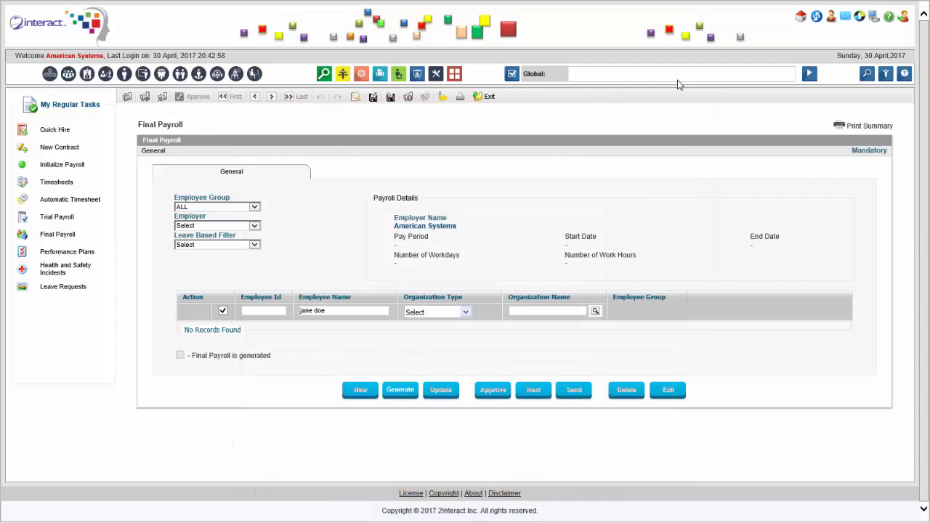
Step: In the payroll parameter calendar, set the May 2017 pay period to Open for all employee groups and save it
{"action": "type", "text": "payroll param"}
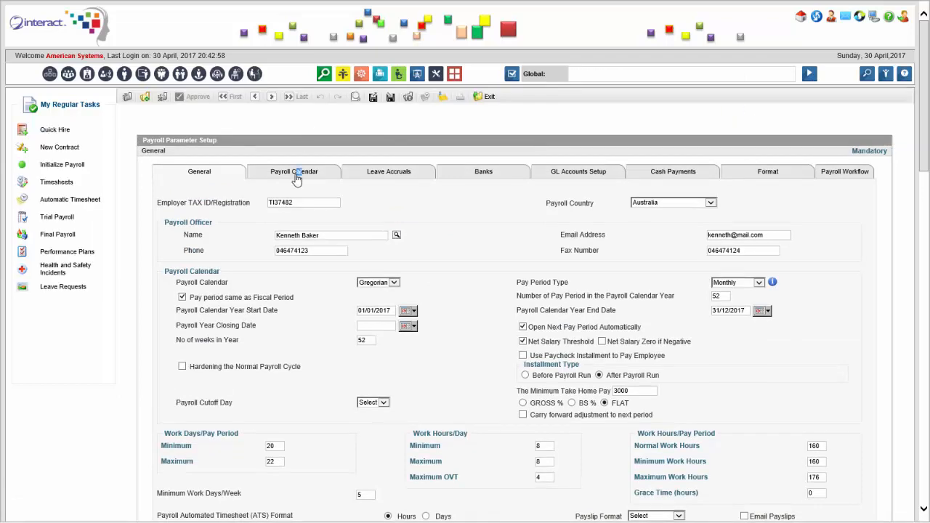
{"action": "left_click", "coordinate": [296, 175]}
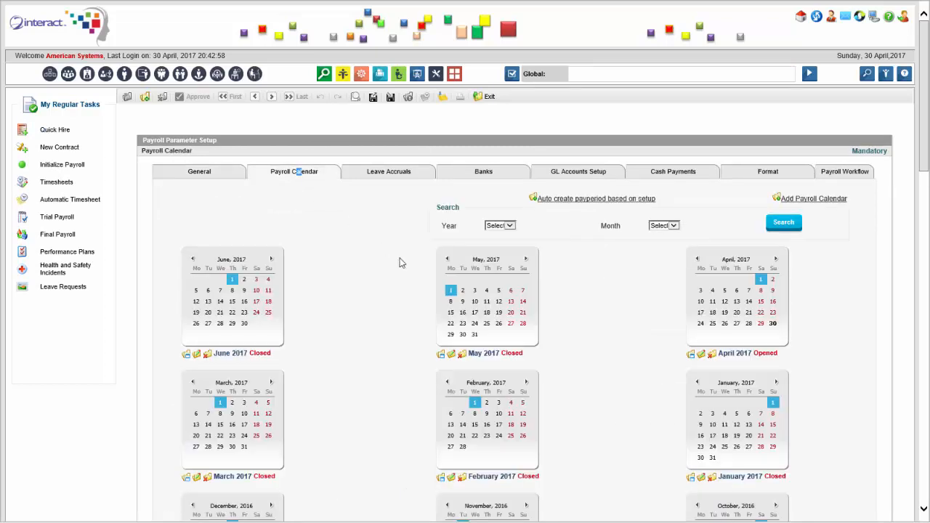
{"action": "left_click", "coordinate": [451, 354]}
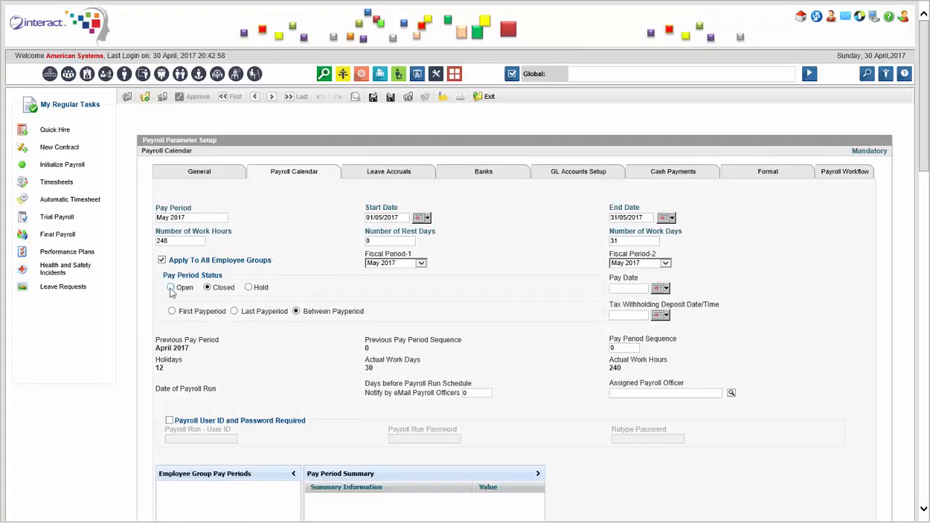
{"action": "left_click", "coordinate": [171, 288]}
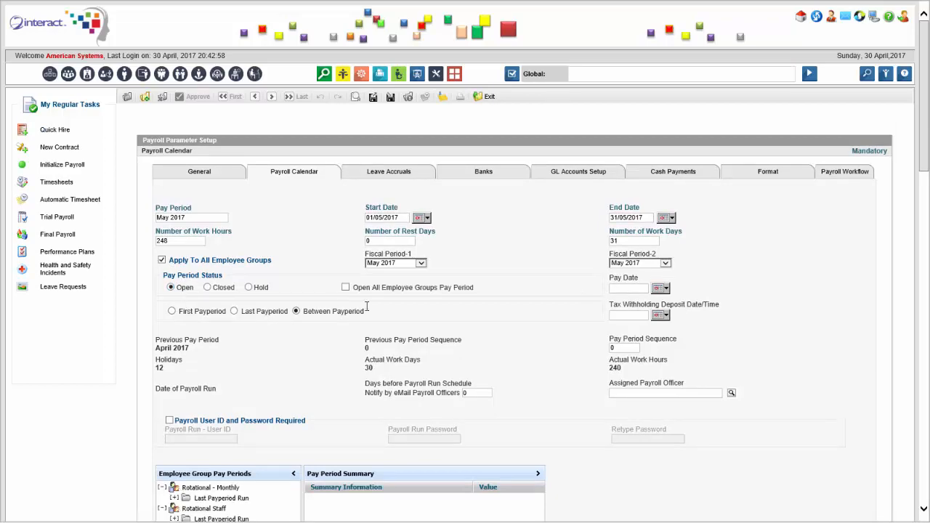
{"action": "left_click", "coordinate": [348, 288]}
{"action": "scroll", "coordinate": [344, 320], "scroll_direction": "down", "scroll_amount": 5}
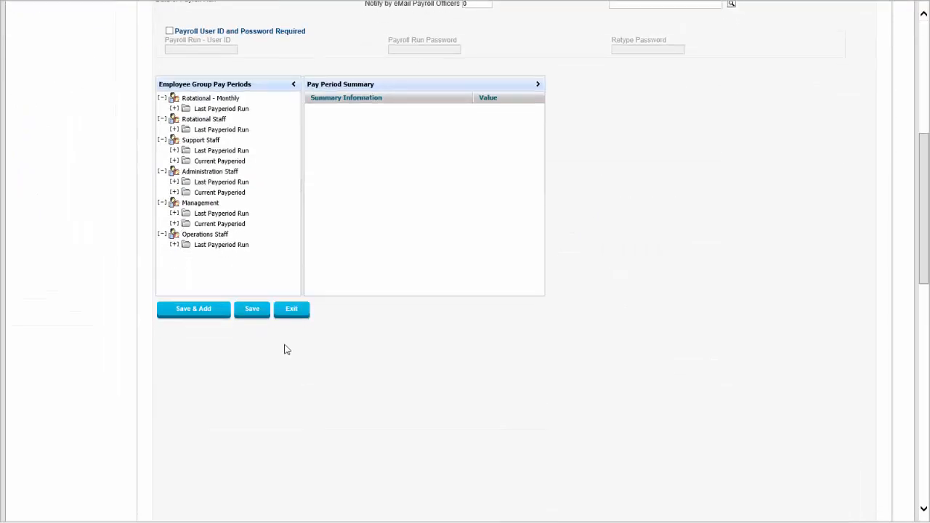
{"action": "left_click", "coordinate": [258, 311]}
{"action": "scroll", "coordinate": [377, 279], "scroll_direction": "up", "scroll_amount": 2}
{"action": "scroll", "coordinate": [376, 279], "scroll_direction": "up", "scroll_amount": 4}
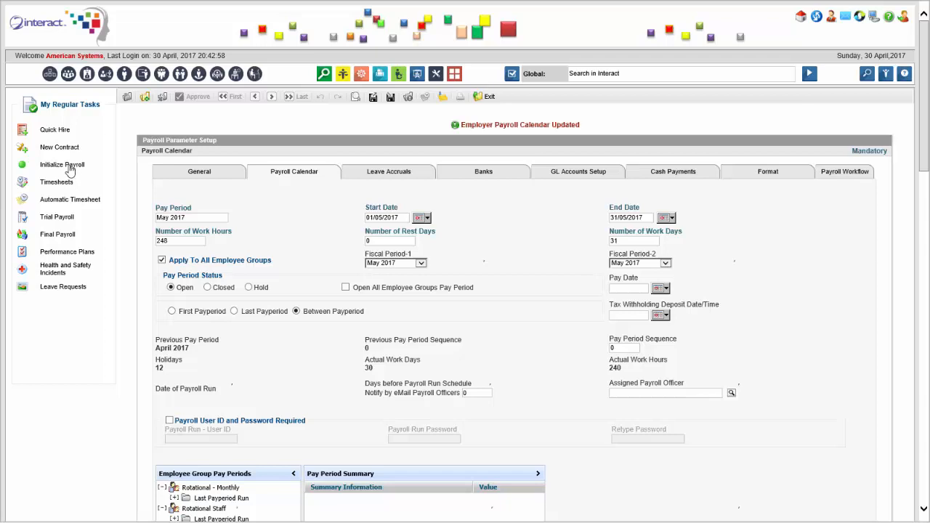
Step: Initialize the May 2017 payroll for all employee groups, audit-update every listed employee, and close the window
{"action": "left_click", "coordinate": [69, 166]}
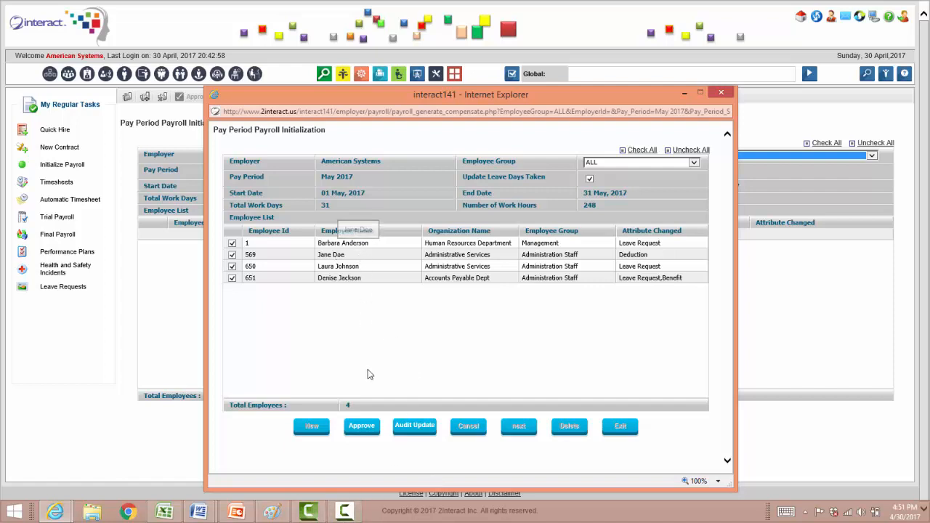
{"action": "left_click", "coordinate": [407, 429]}
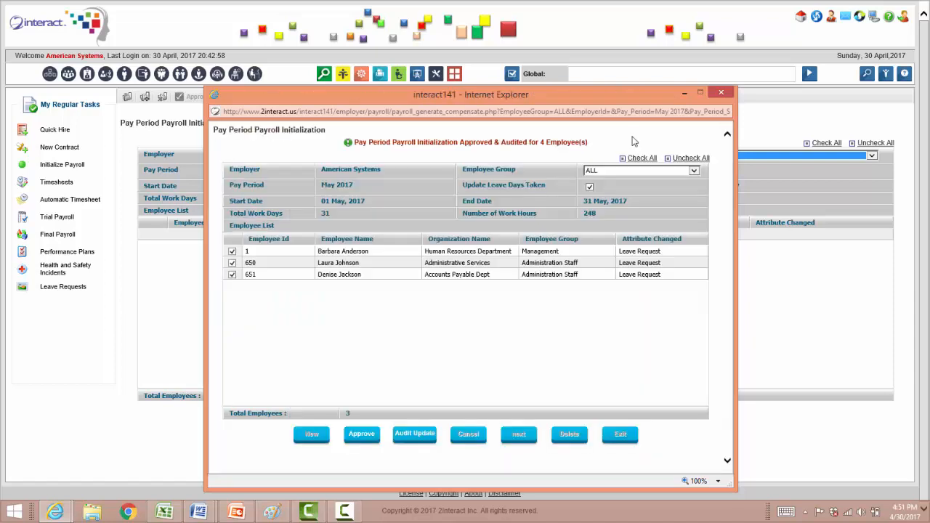
{"action": "left_click", "coordinate": [721, 93]}
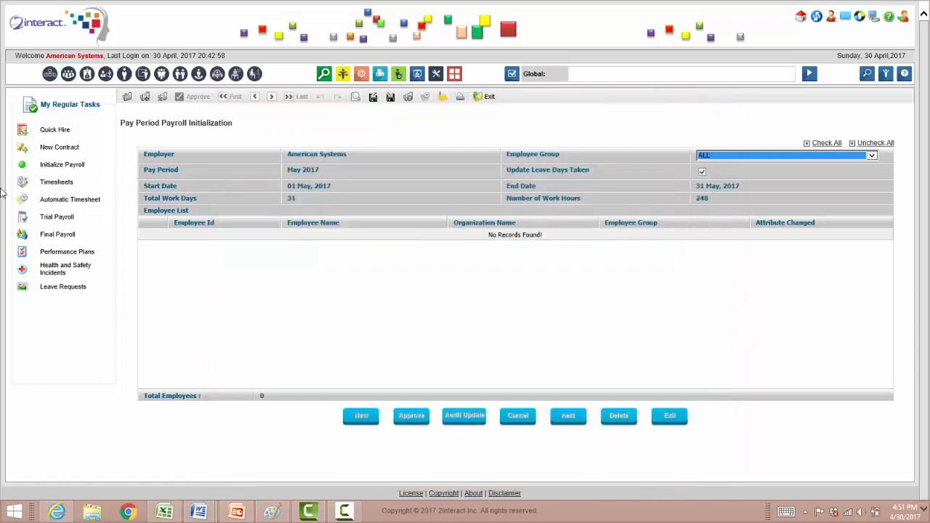
Step: Generate the May 2017 automatic timesheet for the loan applicant only
{"action": "left_click", "coordinate": [63, 202]}
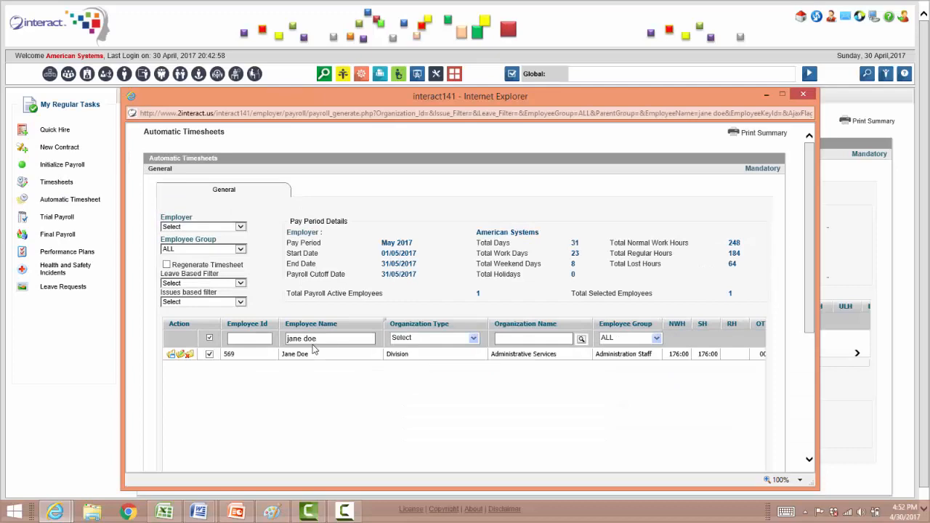
{"action": "scroll", "coordinate": [315, 350], "scroll_direction": "down", "scroll_amount": 10}
{"action": "left_click", "coordinate": [295, 450]}
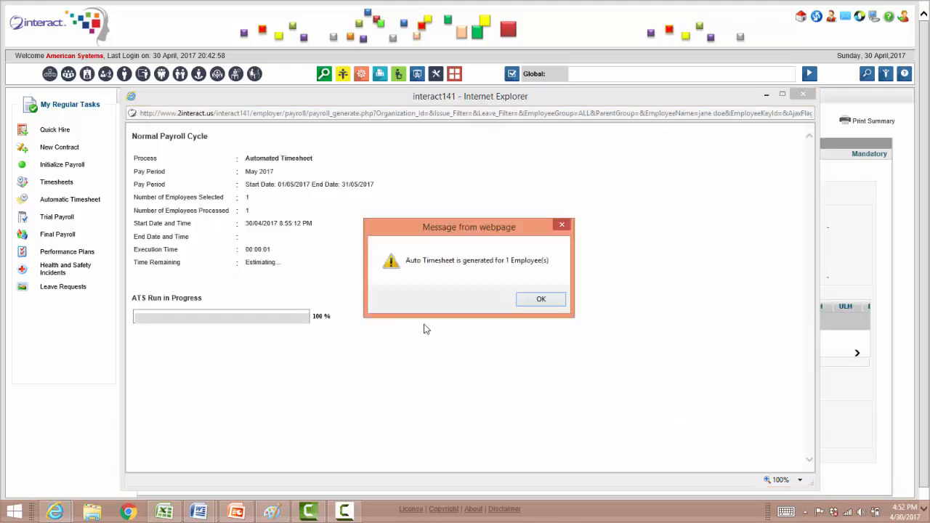
{"action": "left_click", "coordinate": [539, 301]}
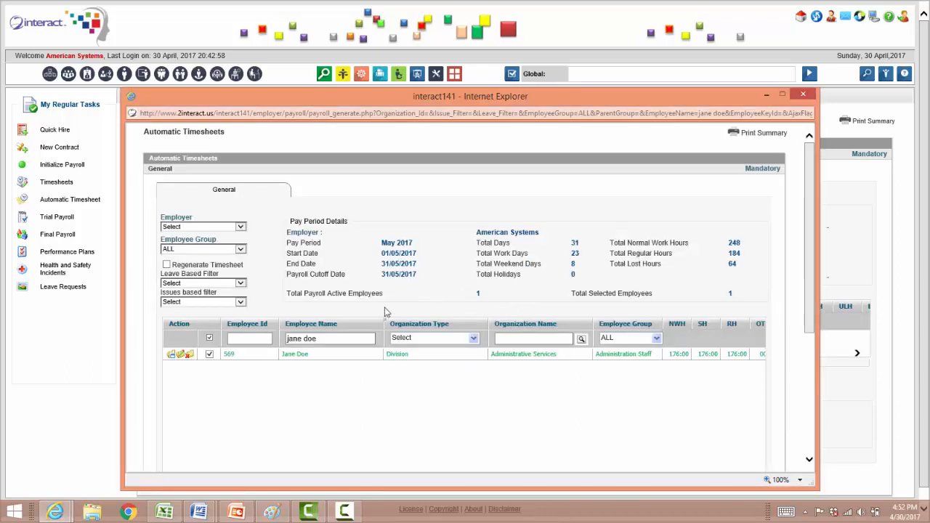
Step: Open the applicant's May 2017 timesheet details and examine the Education Loan deduction and the earnings
{"action": "left_click", "coordinate": [181, 355]}
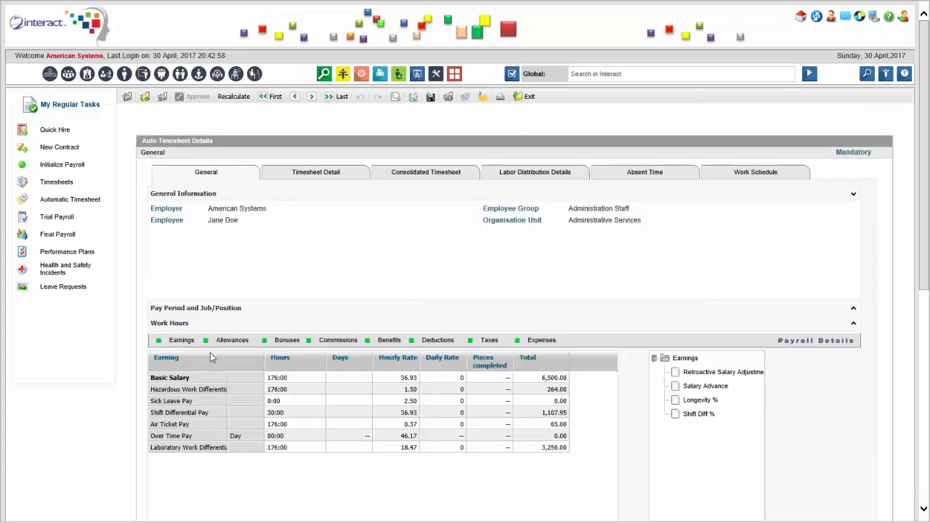
{"action": "left_click", "coordinate": [436, 341]}
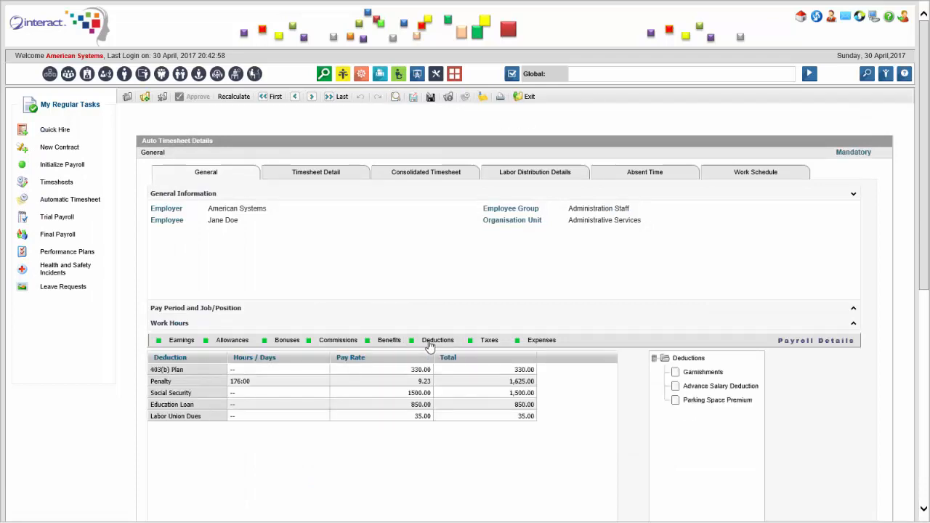
{"action": "left_click", "coordinate": [406, 408]}
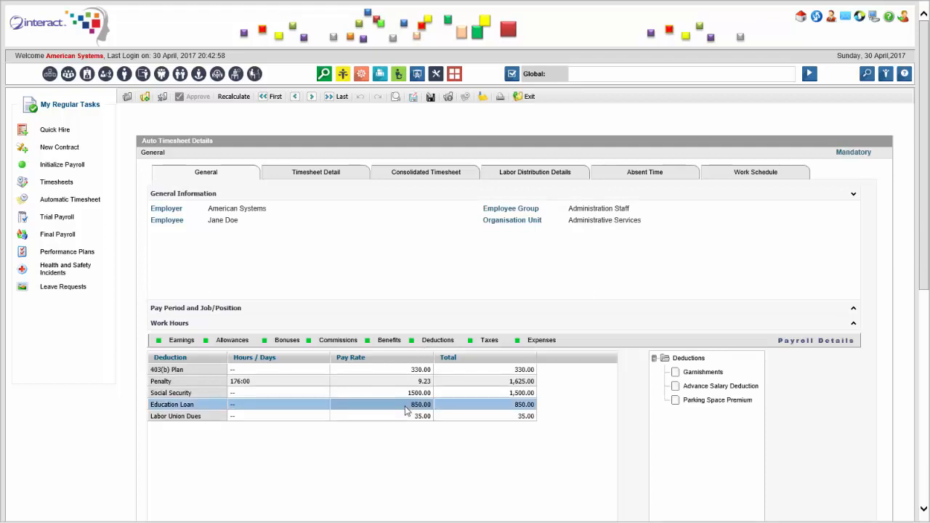
{"action": "left_click", "coordinate": [174, 341]}
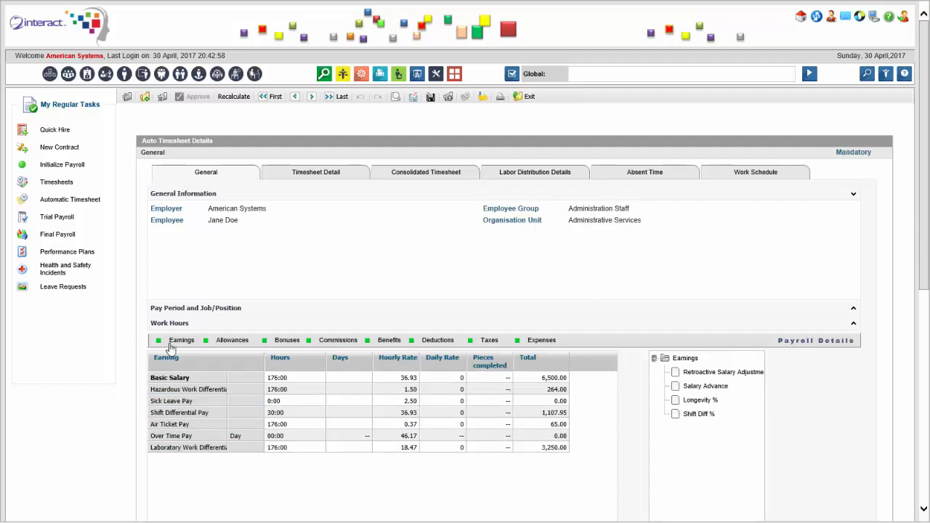
Step: Generate the May 2017 Trial Payroll for the loan applicant with the employee group set to ALL, and close its window
{"action": "left_click", "coordinate": [62, 220]}
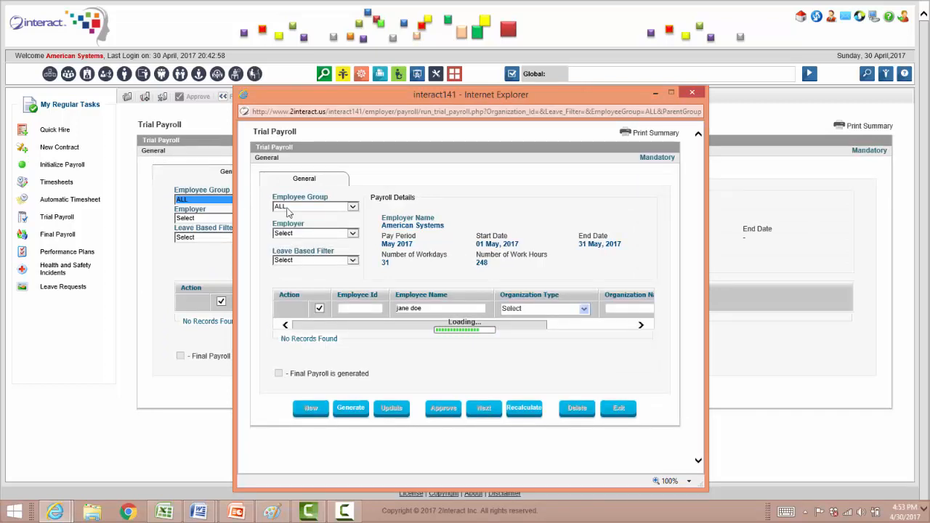
{"action": "left_click", "coordinate": [693, 95]}
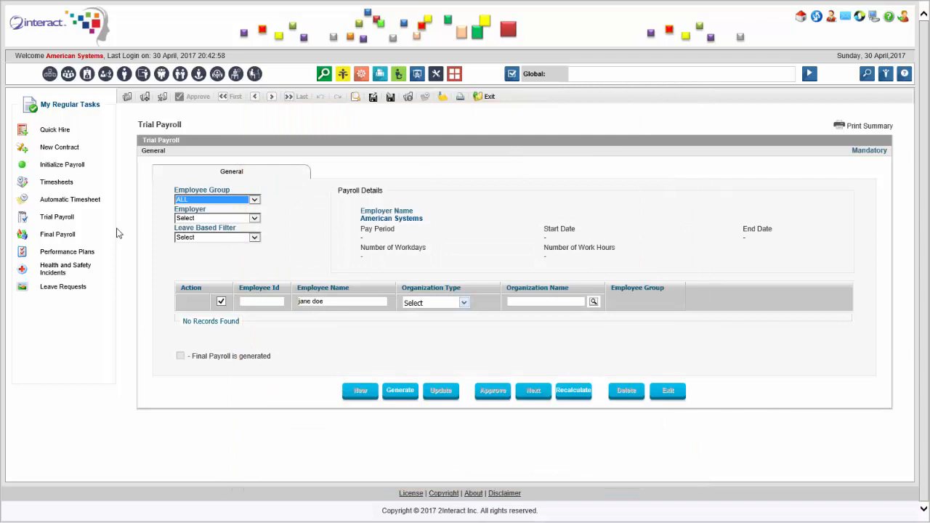
Step: Proceed to the May 2017 Final Payroll past the variance alert, entering the variance override user ID and password
{"action": "left_click", "coordinate": [68, 237]}
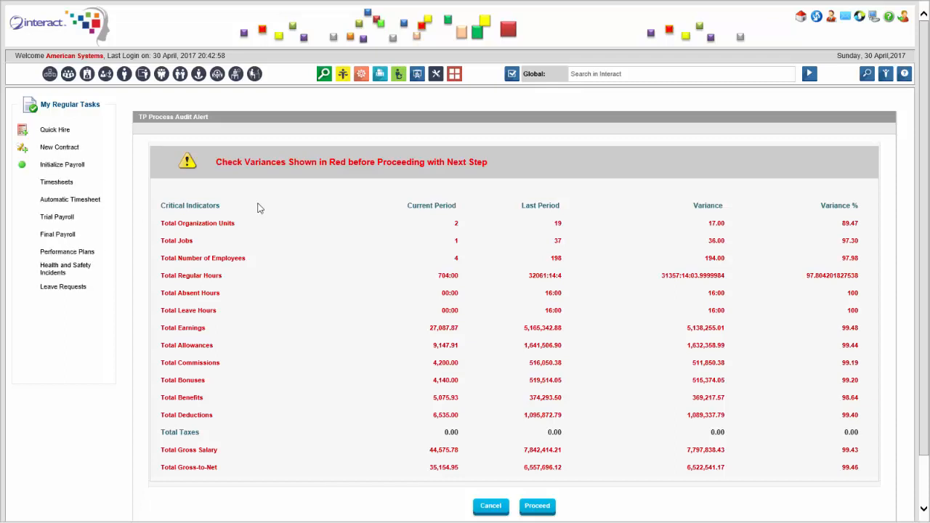
{"action": "left_click", "coordinate": [538, 506]}
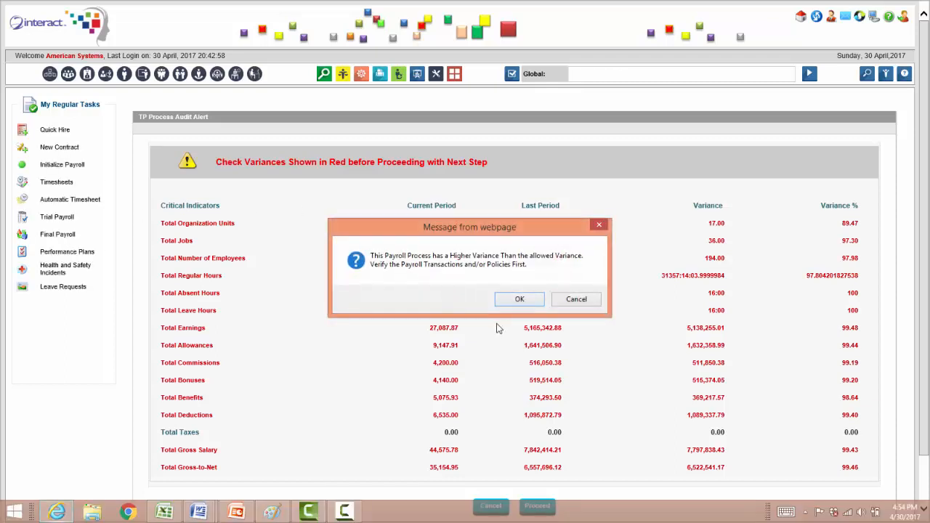
{"action": "left_click", "coordinate": [521, 304]}
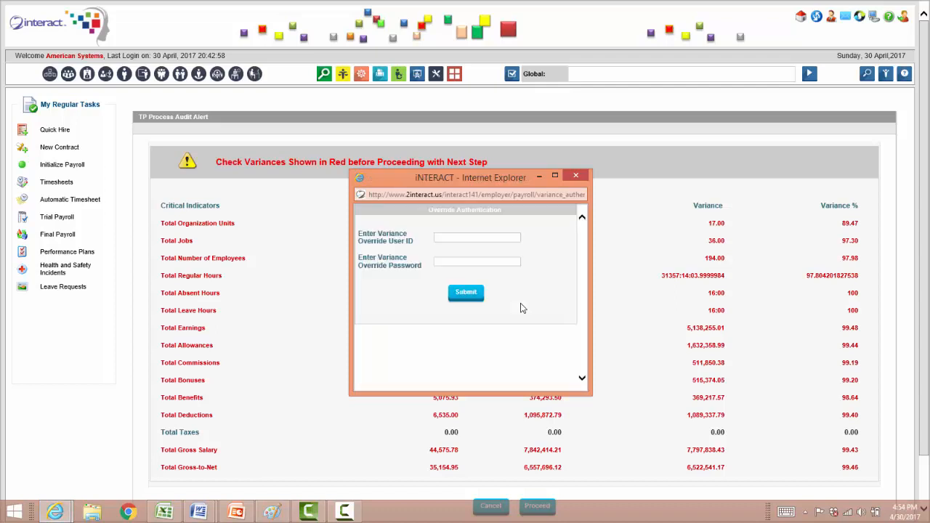
{"action": "left_click", "coordinate": [437, 236]}
{"action": "type", "text": "employer"}
{"action": "key", "text": "Tab"}
{"action": "type", "text": "••"}
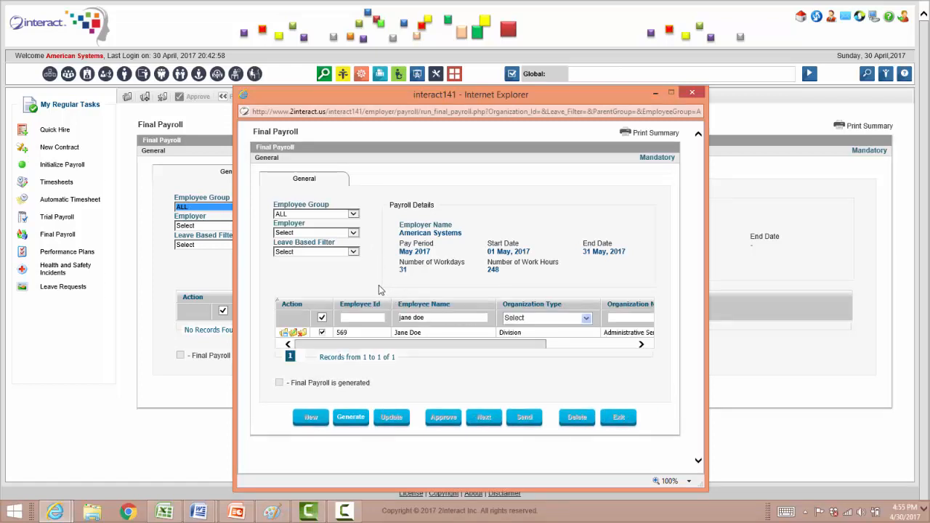
Step: Generate the May 2017 Final Payroll for the loan applicant and close its window
{"action": "left_click", "coordinate": [350, 409]}
{"action": "left_click", "coordinate": [569, 299]}
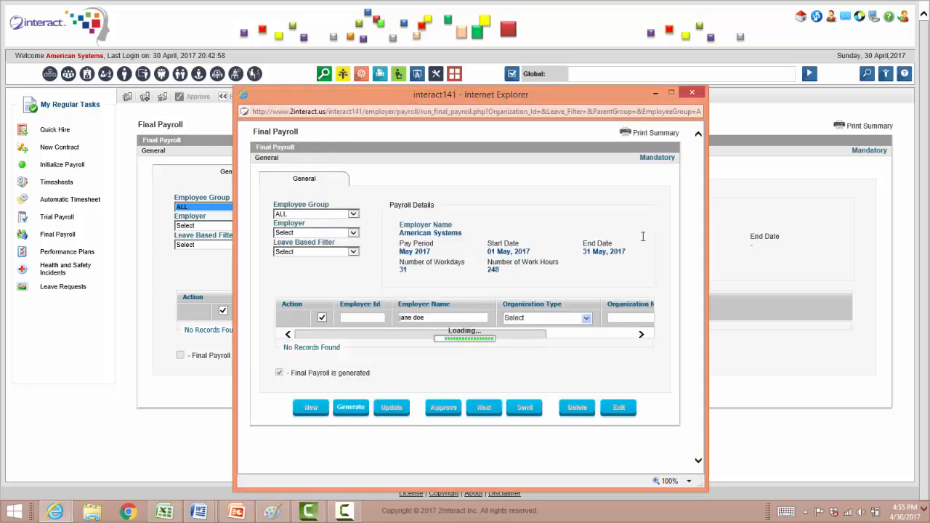
{"action": "left_click", "coordinate": [693, 94]}
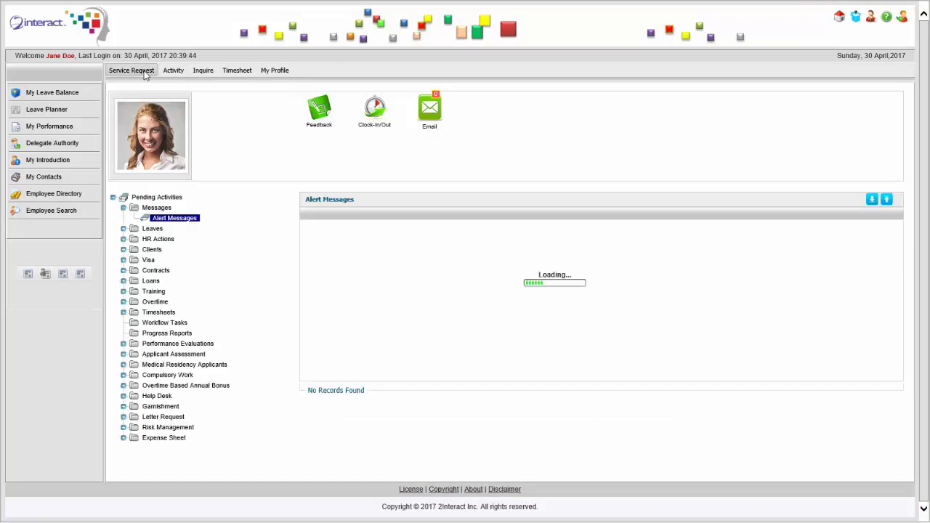
Step: In the employee's self-service account, open the Education Loan history and examine its payment history and loan details
{"action": "left_click", "coordinate": [145, 73]}
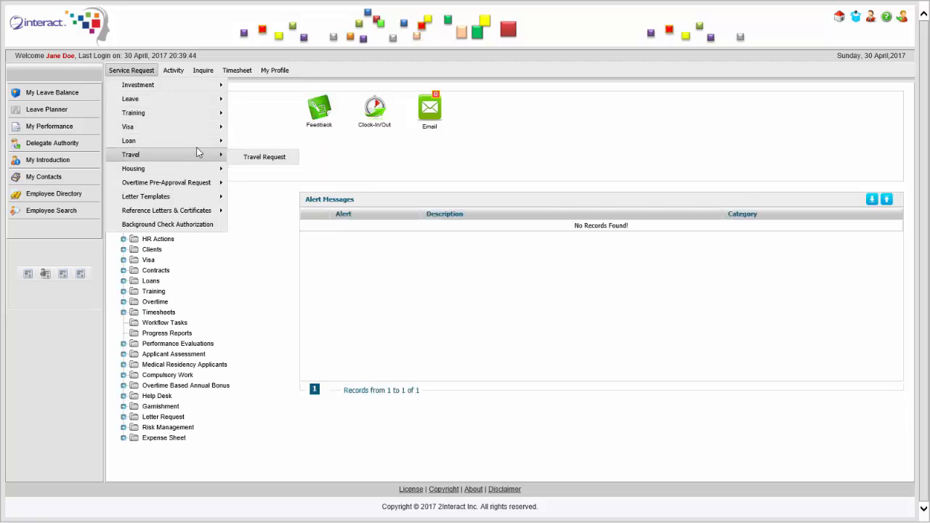
{"action": "mouse_move", "coordinate": [206, 143]}
{"action": "left_click", "coordinate": [240, 146]}
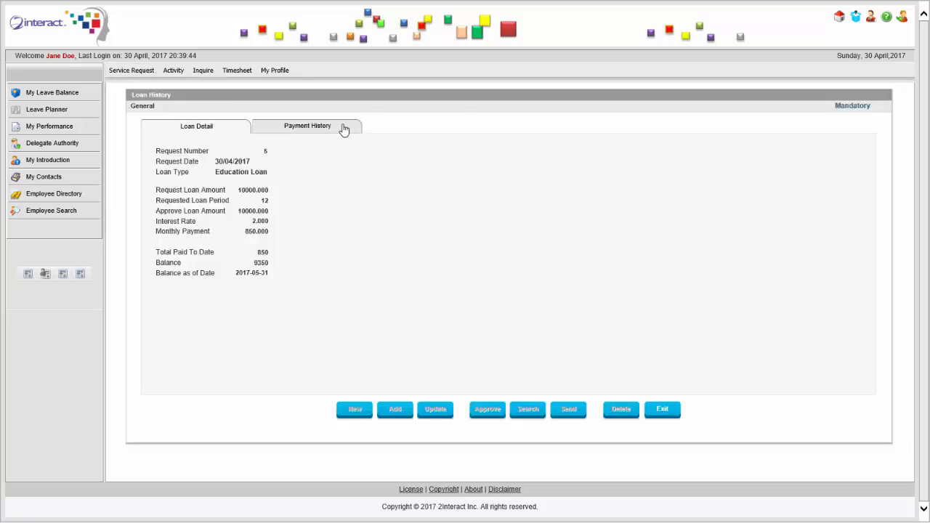
{"action": "left_click", "coordinate": [344, 129]}
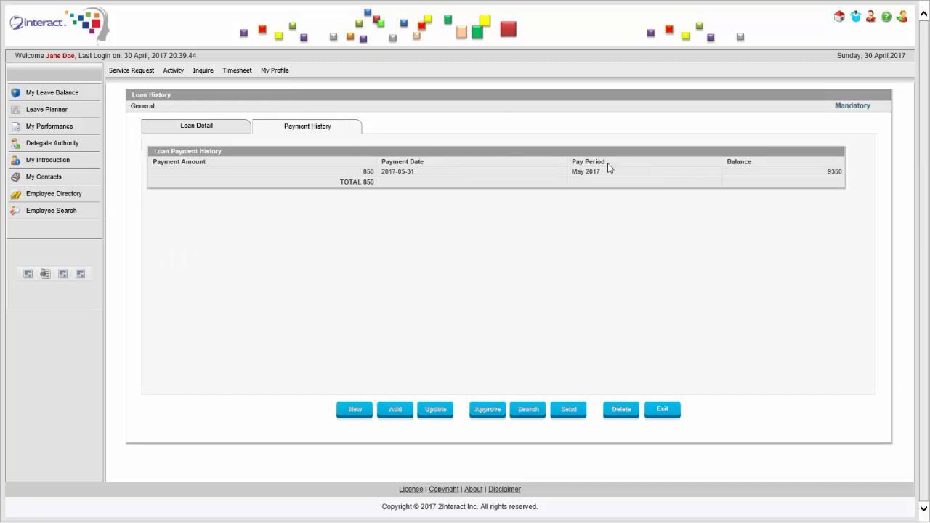
{"action": "left_click", "coordinate": [205, 136]}
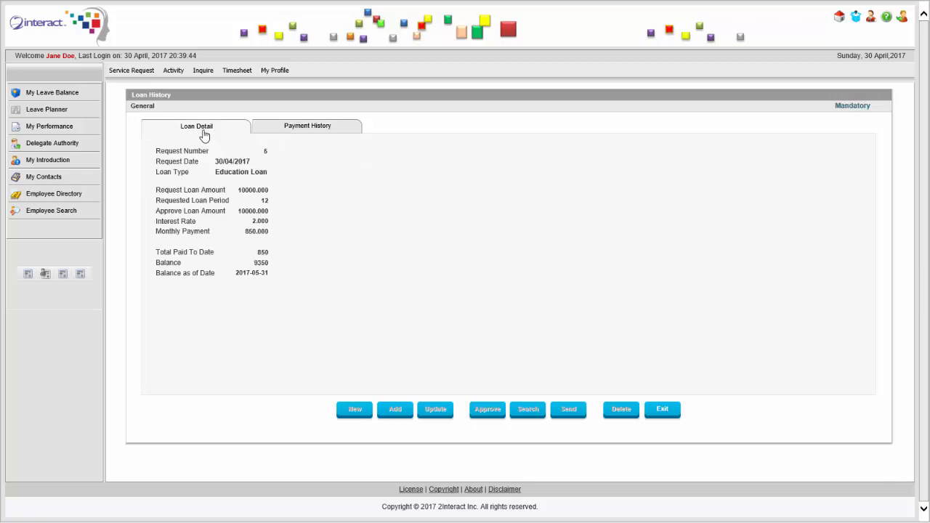
Step: Start a Loan Payment Term Change Request for the Education Loan and set its change request type to Pay Remaining Balance
{"action": "left_click", "coordinate": [138, 72]}
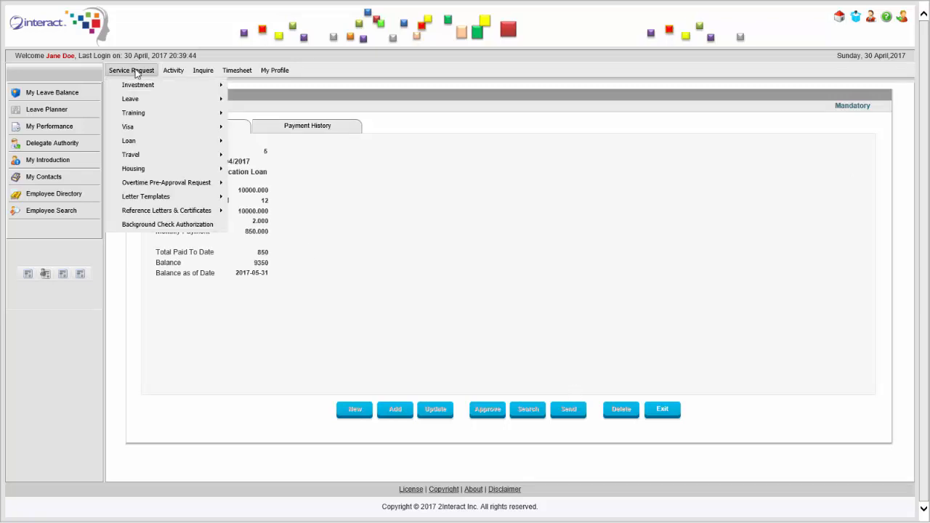
{"action": "mouse_move", "coordinate": [176, 131]}
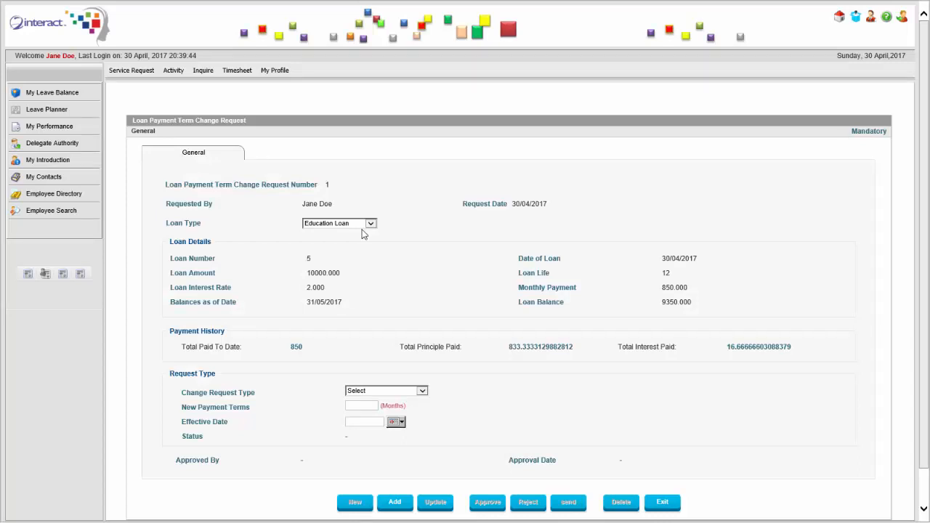
{"action": "left_click", "coordinate": [384, 393]}
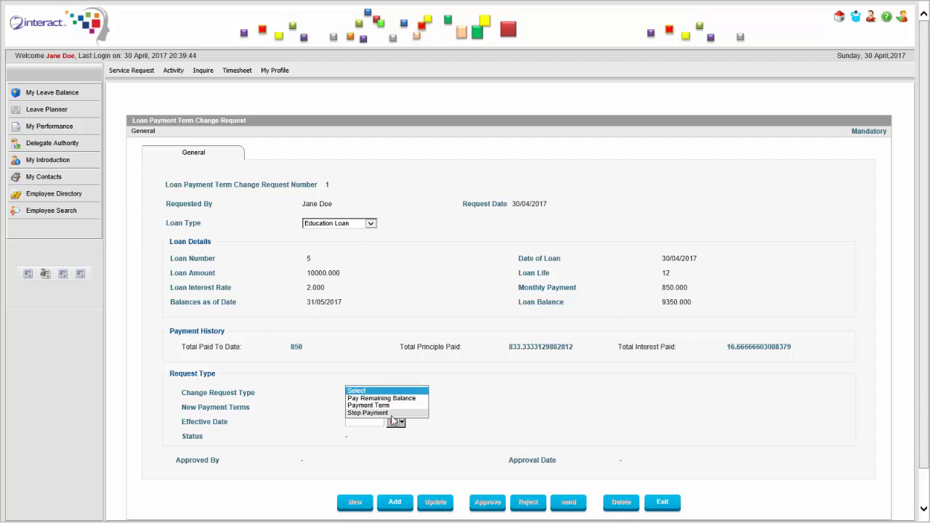
{"action": "left_click", "coordinate": [392, 404]}
{"action": "left_click", "coordinate": [393, 396]}
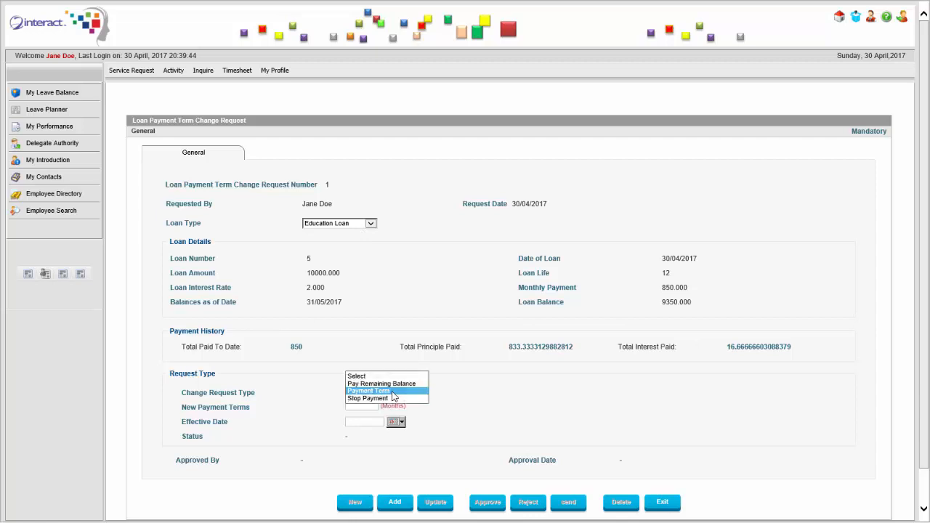
{"action": "left_click", "coordinate": [393, 383]}
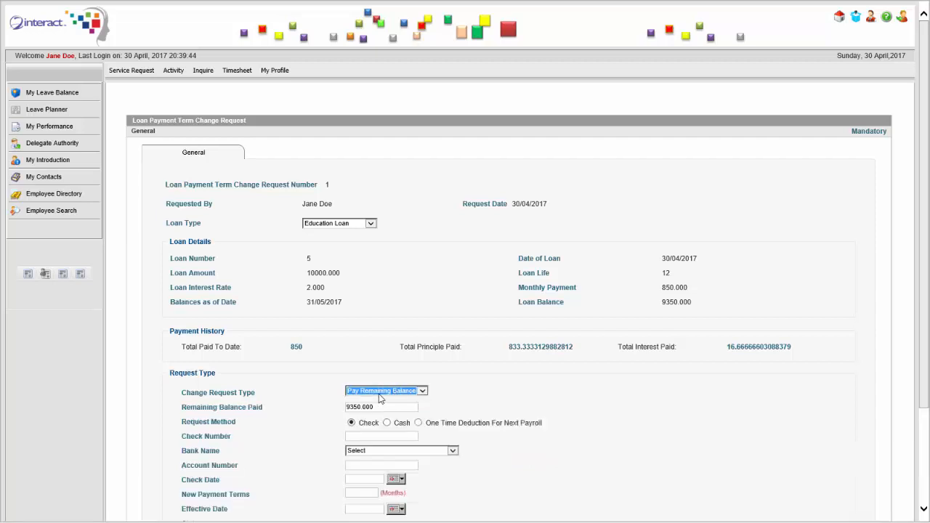
Step: Review the remaining-balance payment fields and set the change request type to Stop Payment
{"action": "left_click", "coordinate": [301, 417]}
{"action": "scroll", "coordinate": [301, 417], "scroll_direction": "down", "scroll_amount": 2}
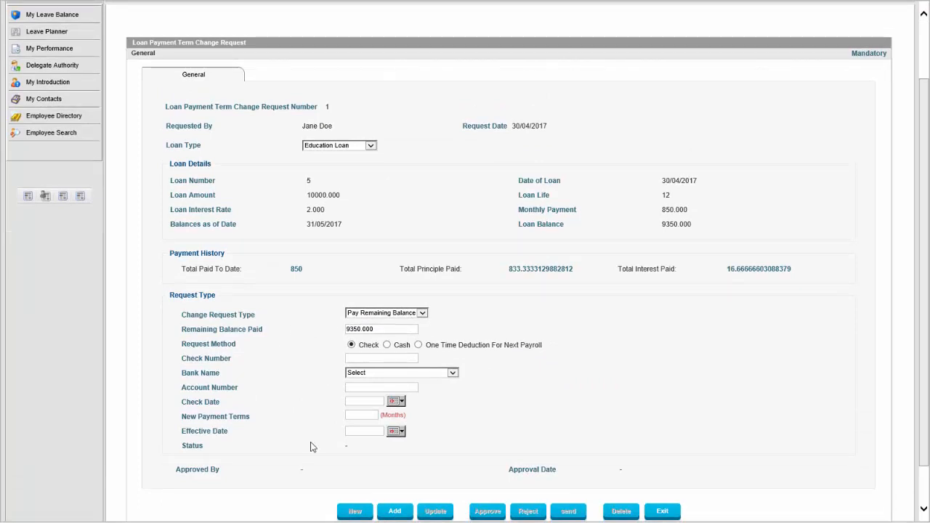
{"action": "left_click", "coordinate": [402, 320]}
{"action": "left_click", "coordinate": [394, 327]}
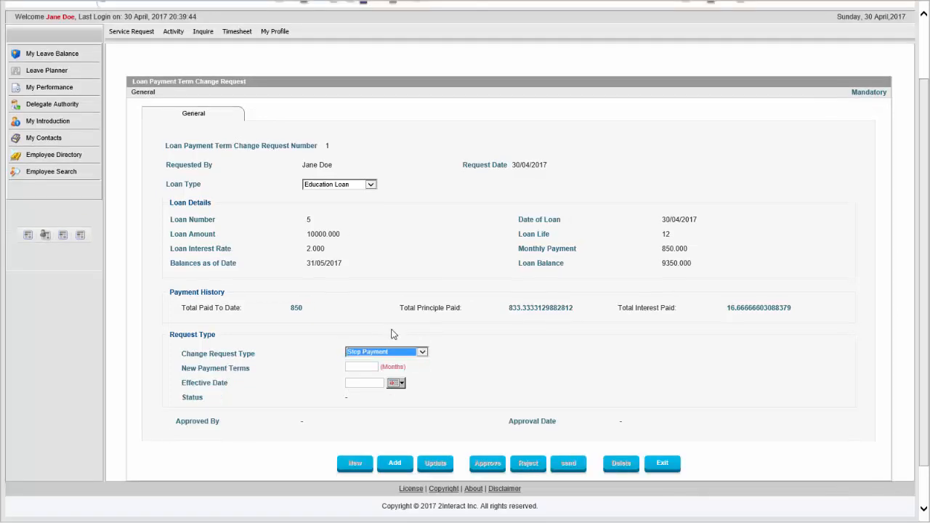